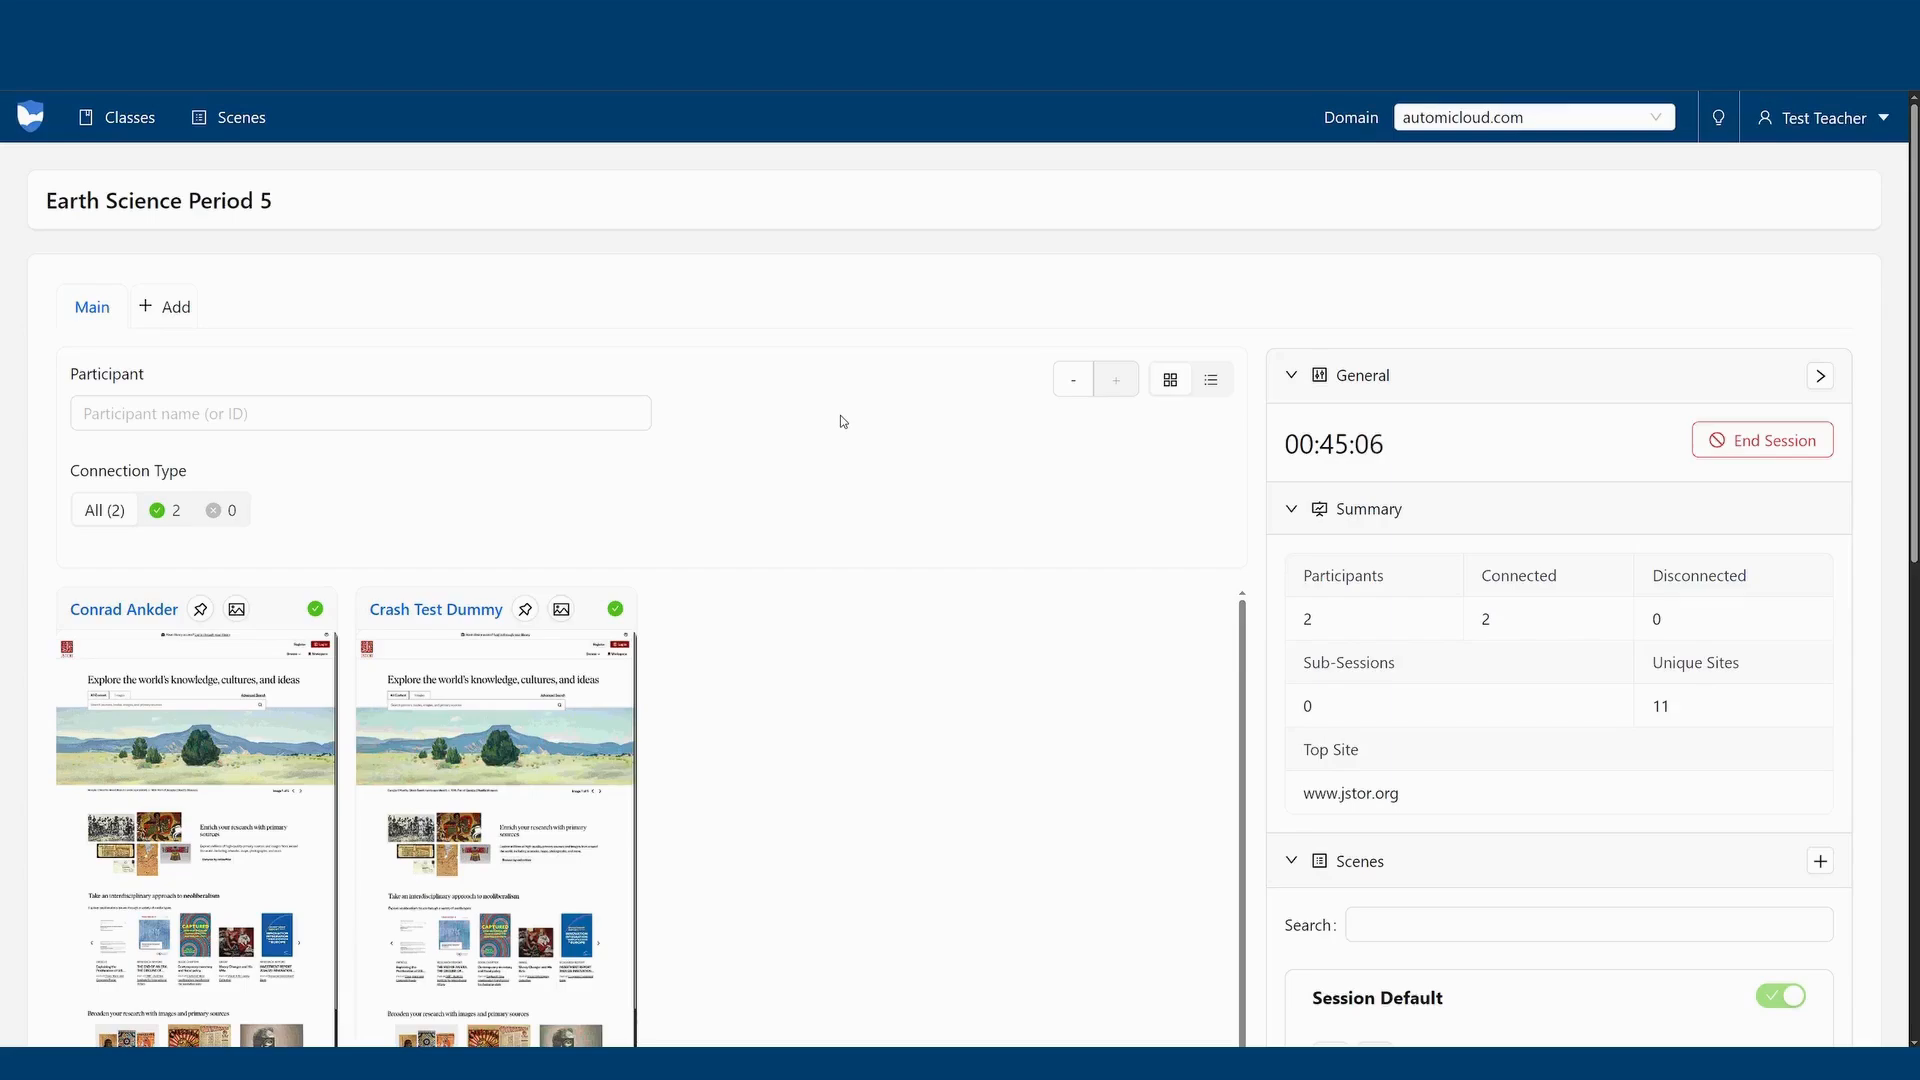
Switch the first participant's active tab to the Gmail inbox and back to JSTOR Home.
scroll(839, 416, down, 3)
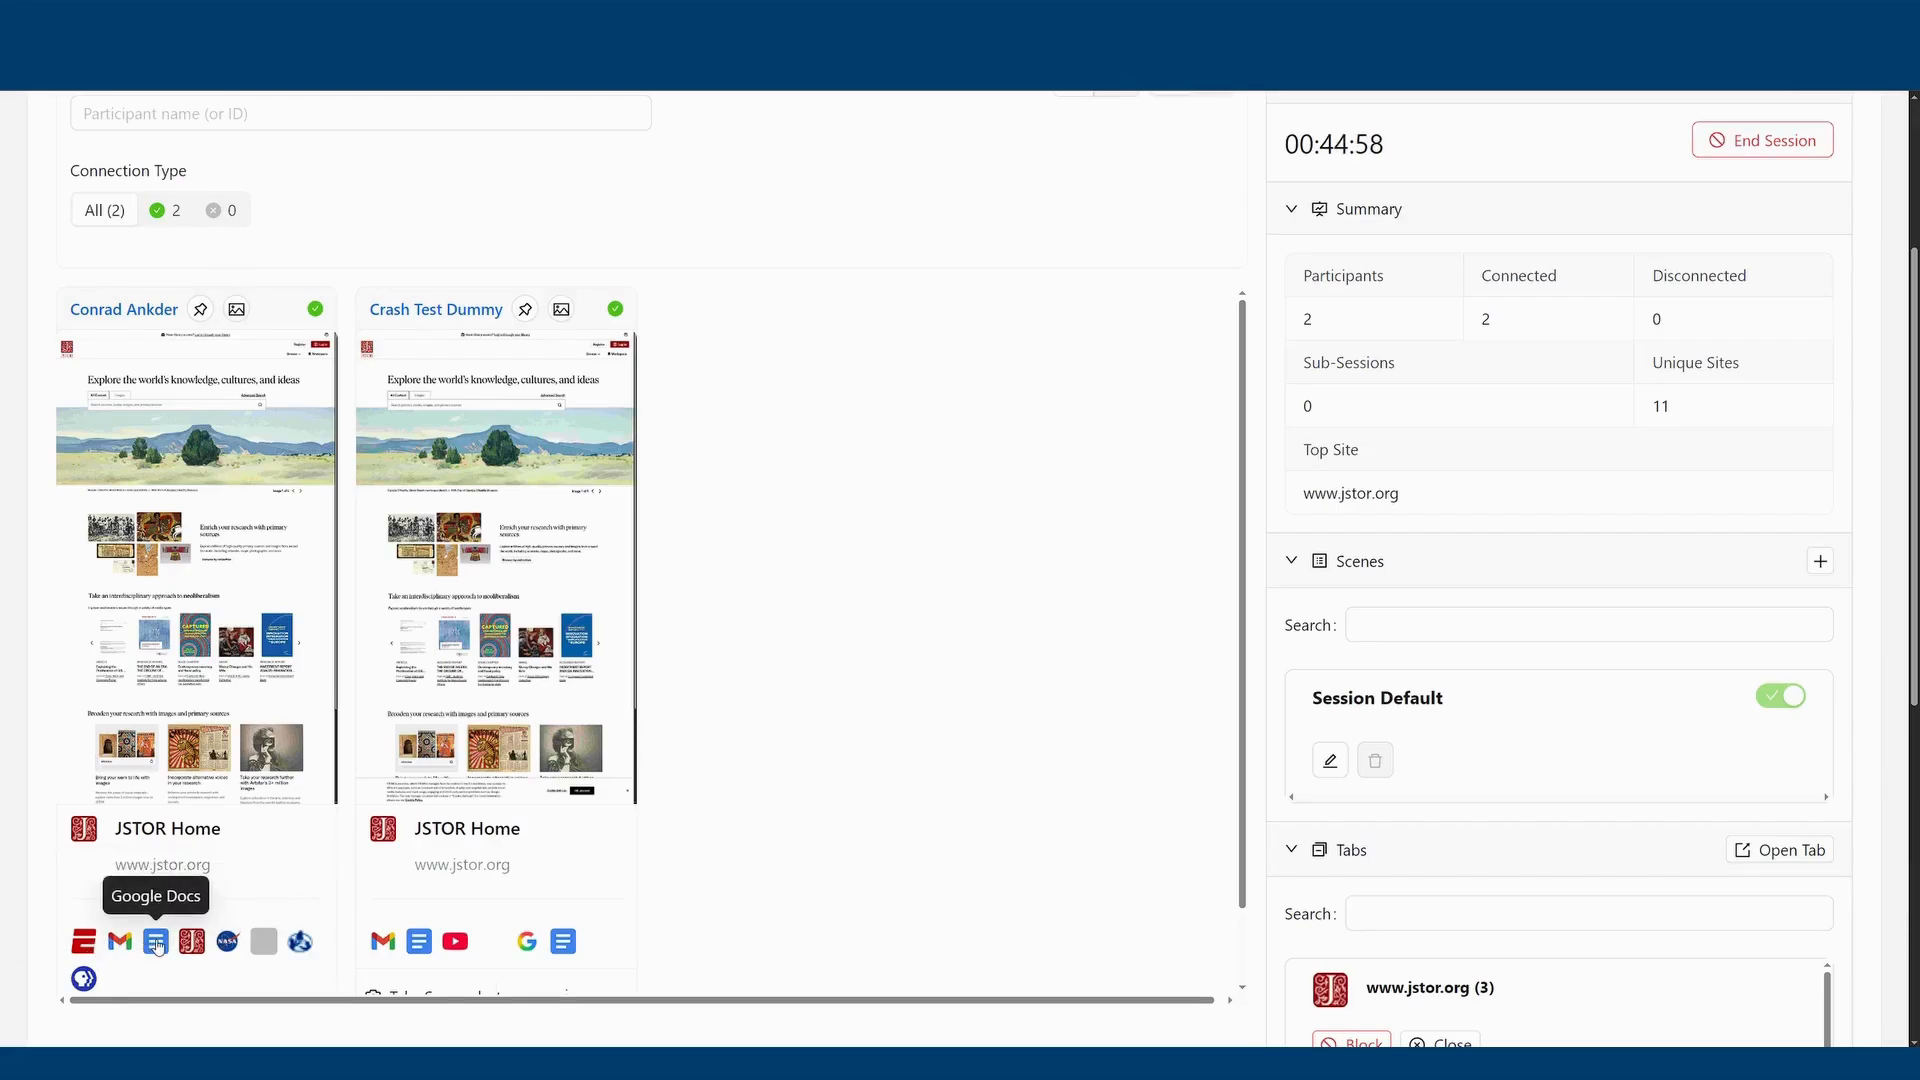
click(120, 943)
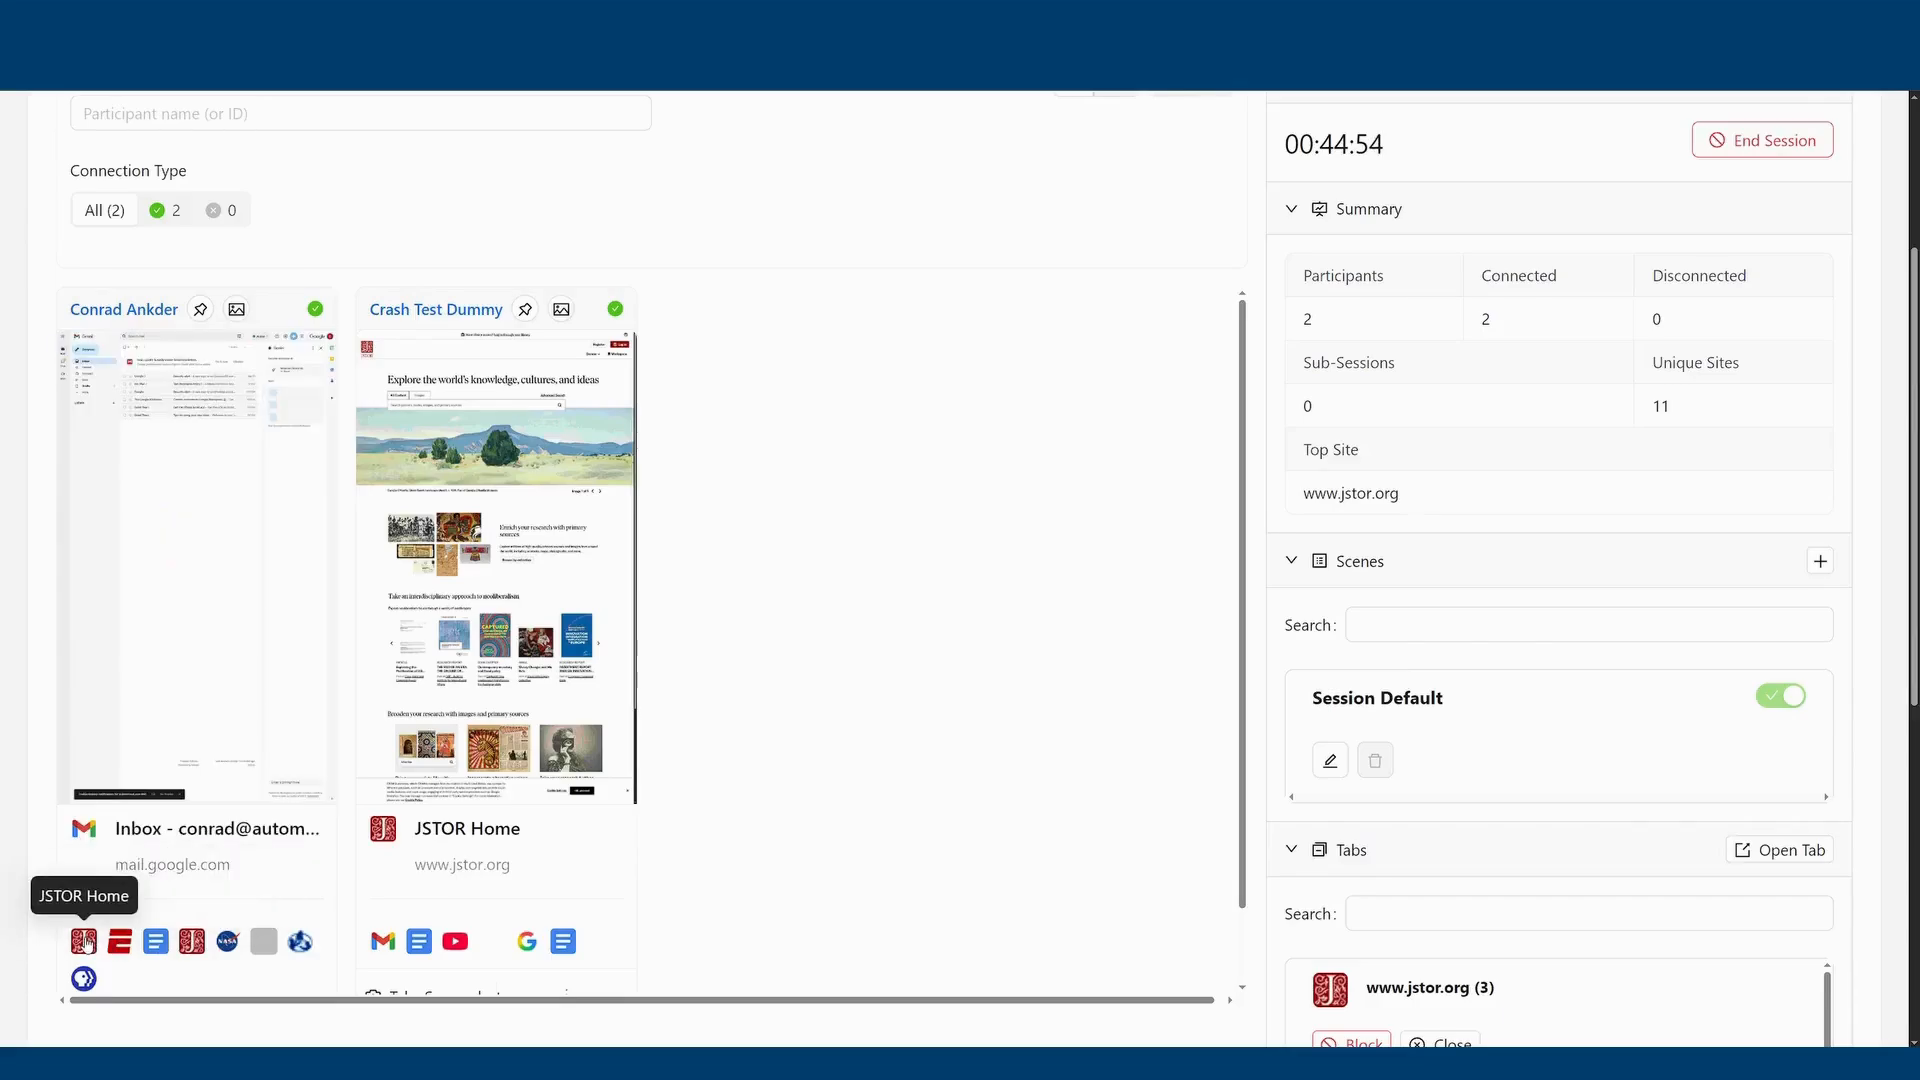
click(84, 942)
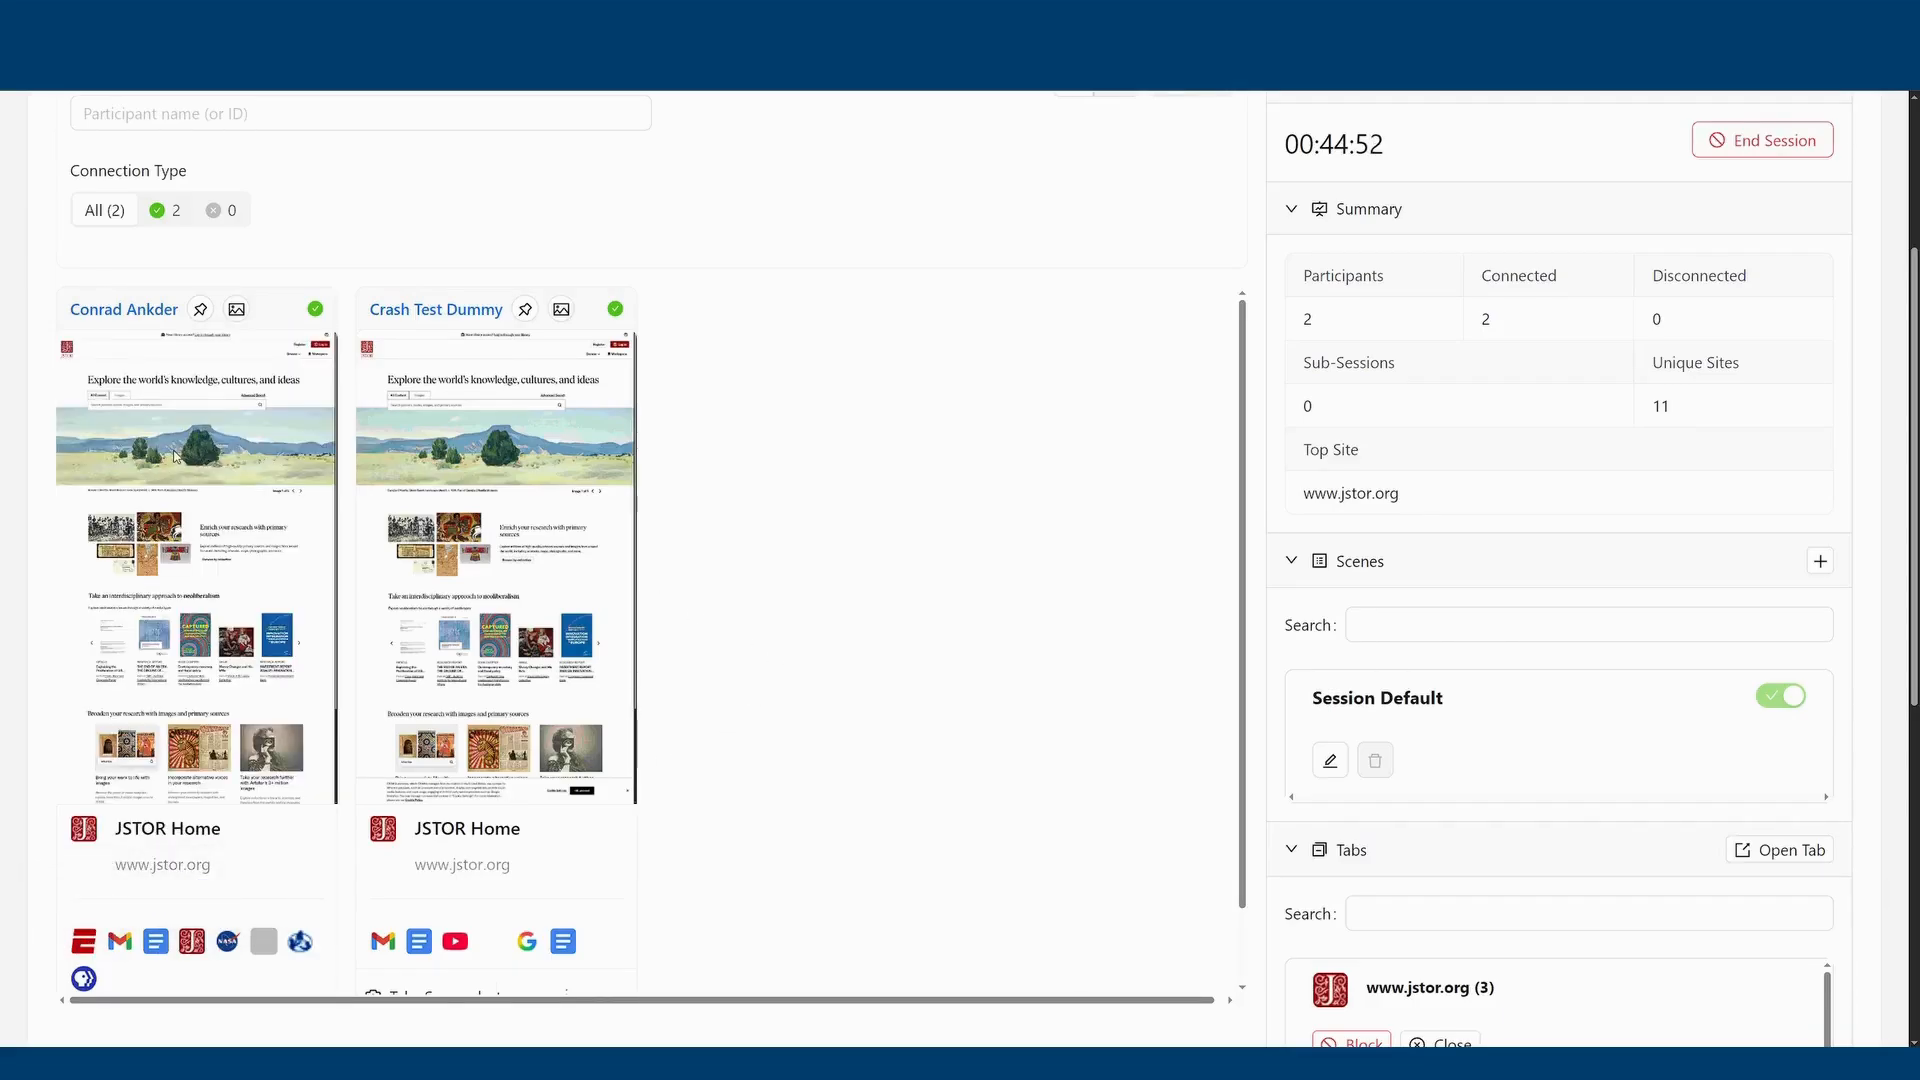
Open the first participant's detailed view and examine the live page and the additional participant actions.
click(293, 469)
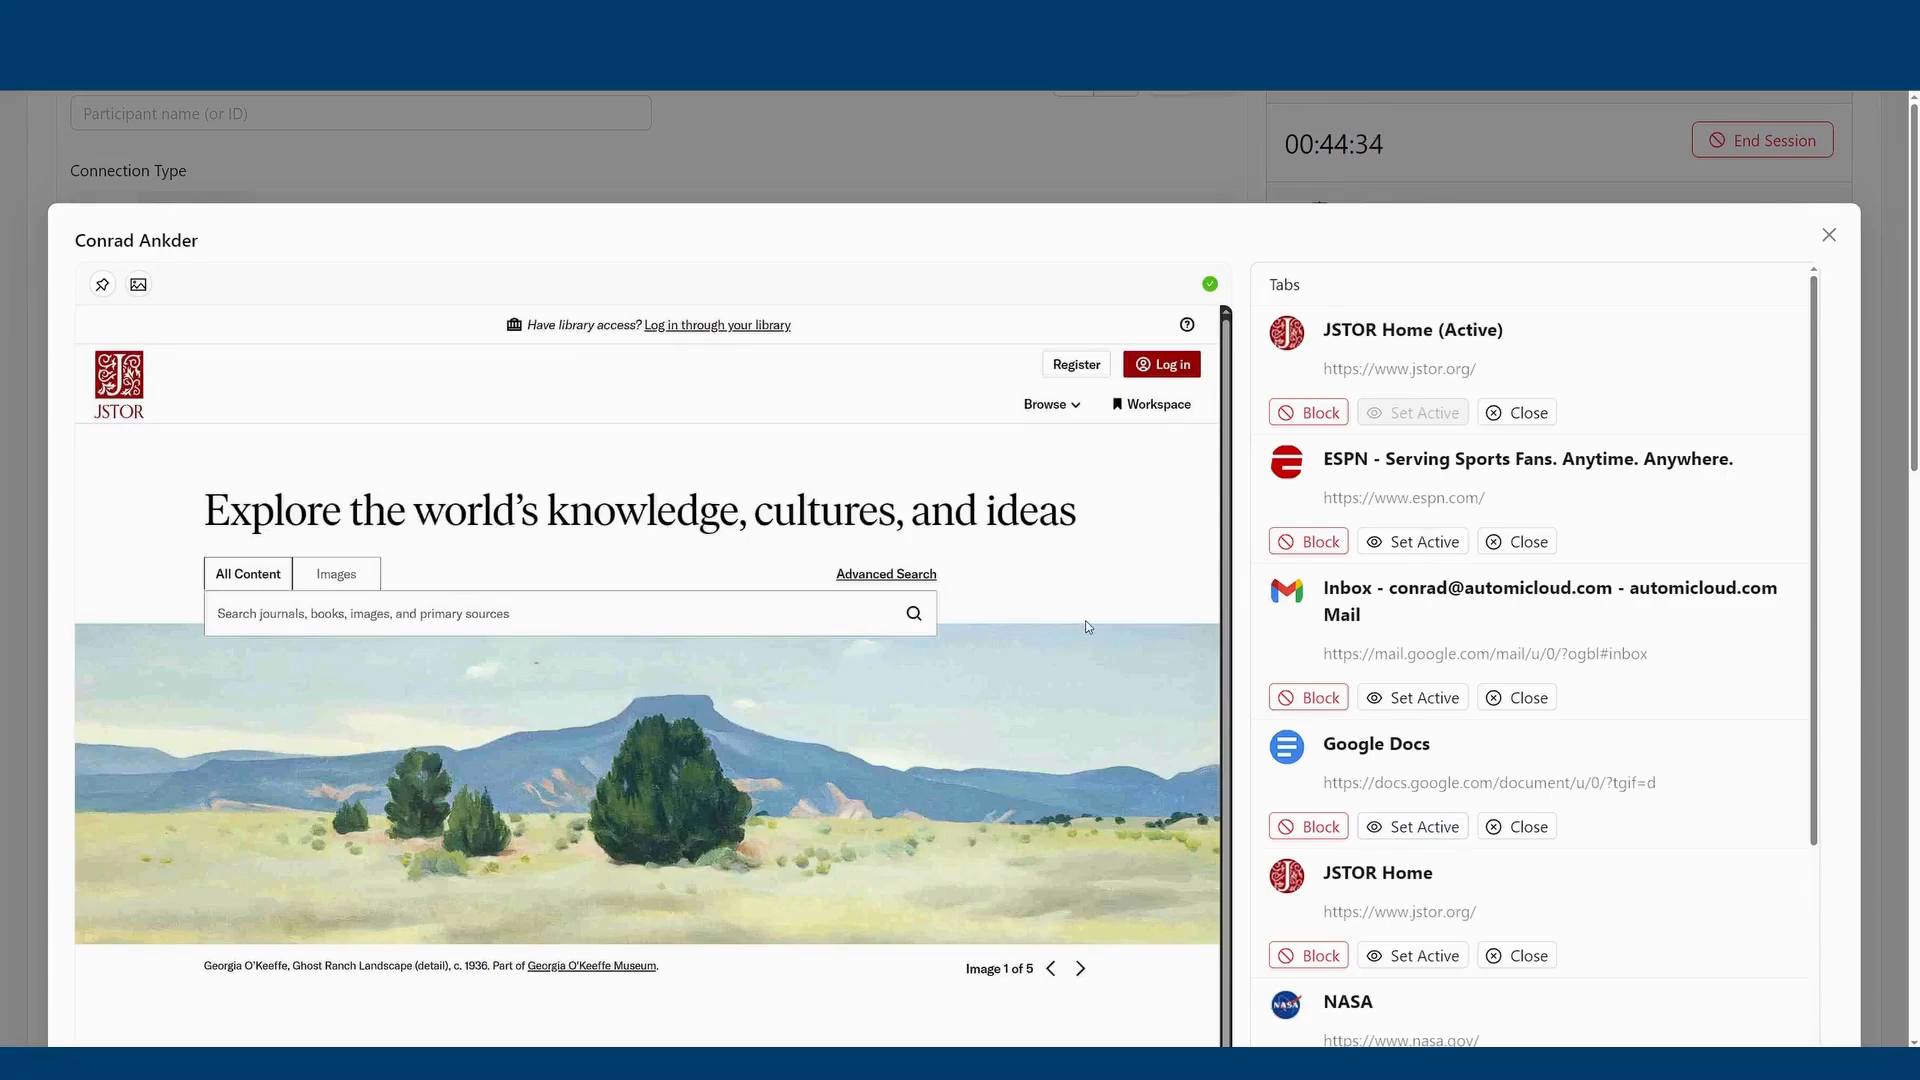
scroll(1088, 626, down, 2)
scroll(1088, 626, down, 10)
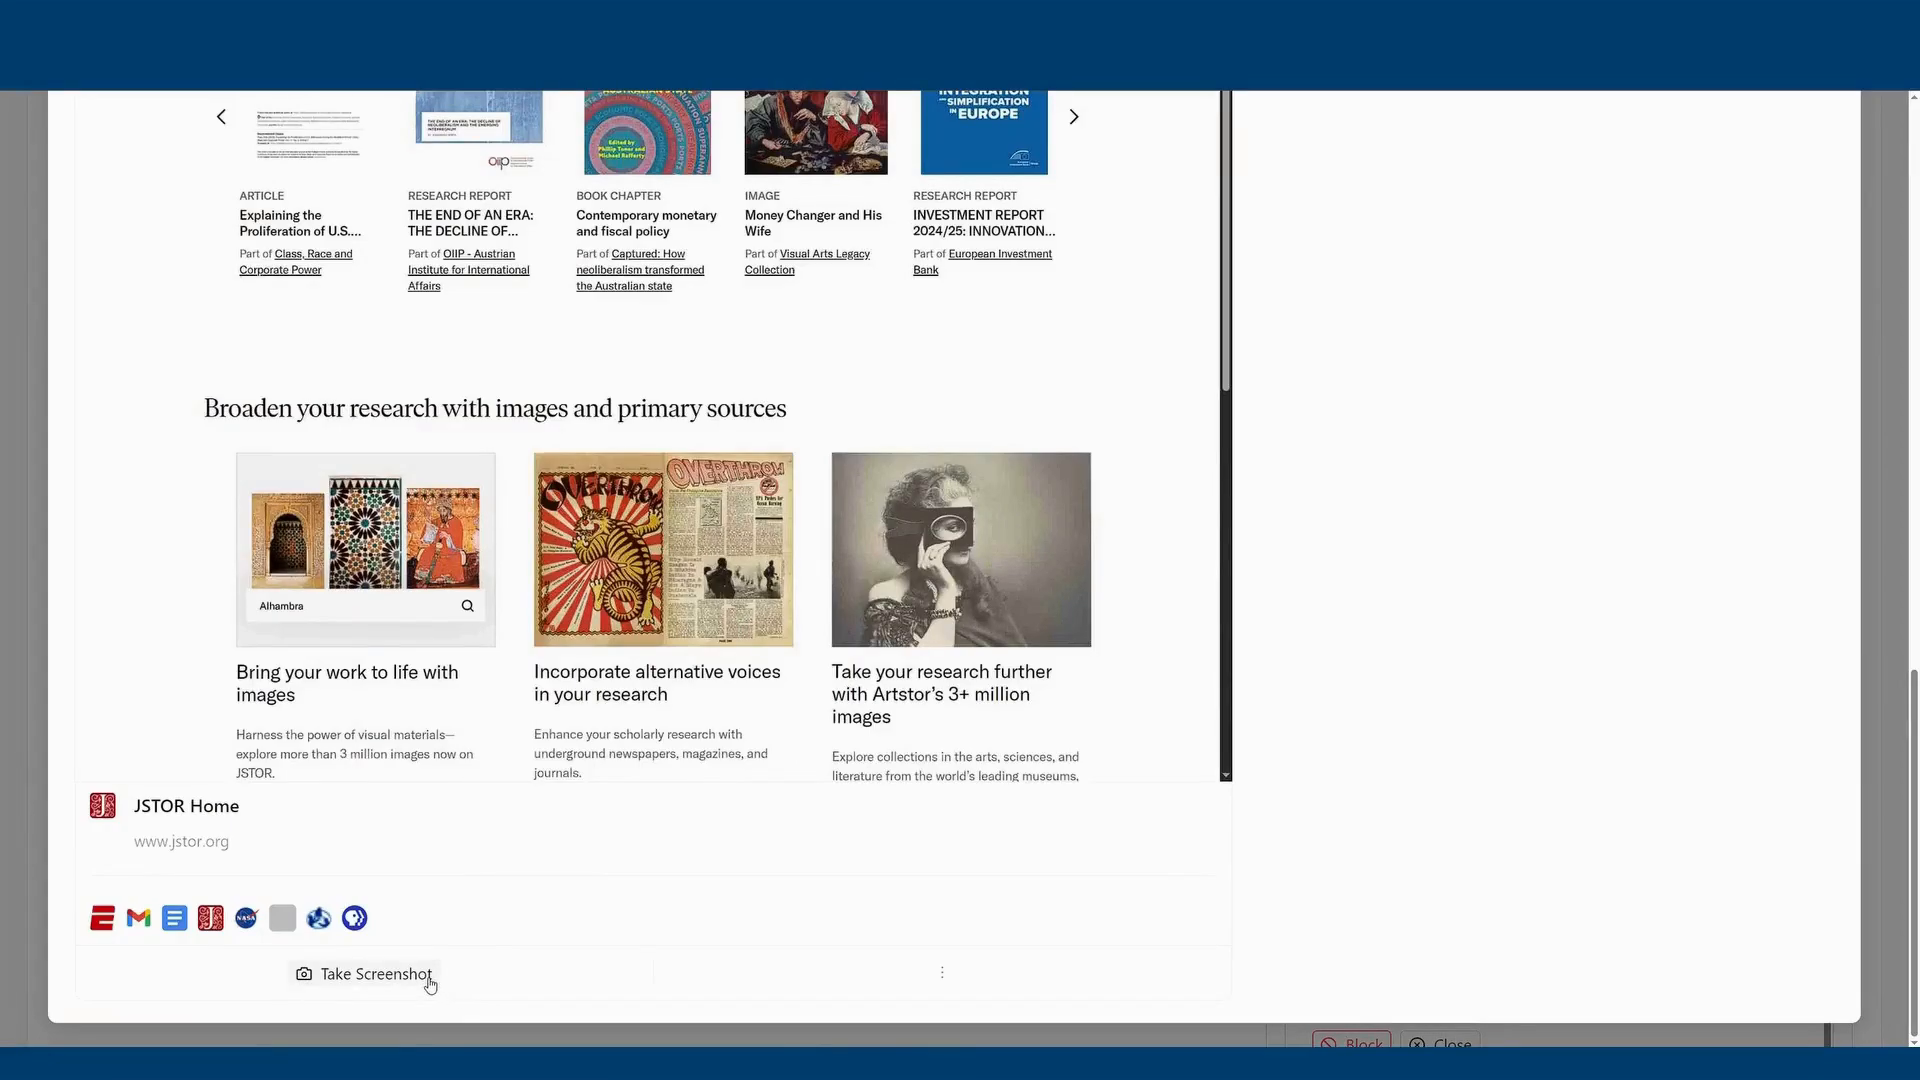
click(942, 972)
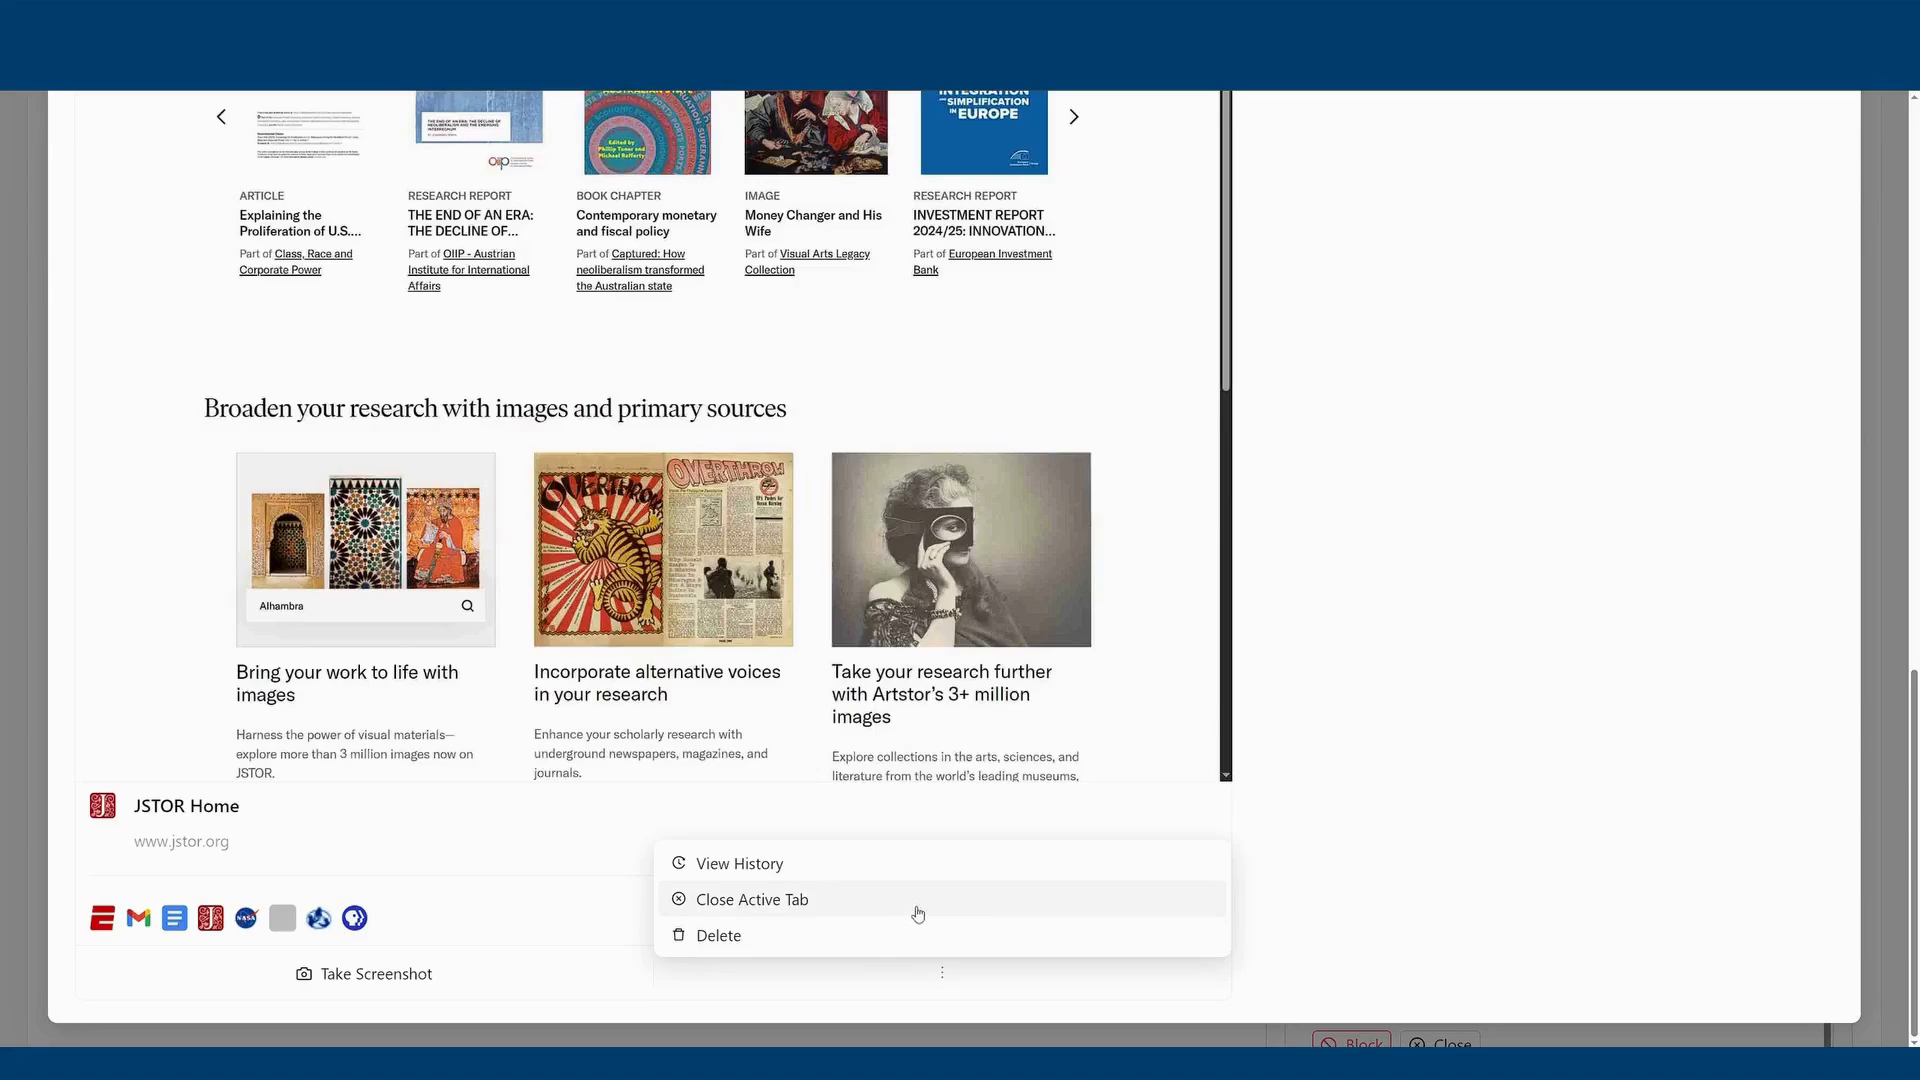
click(1396, 727)
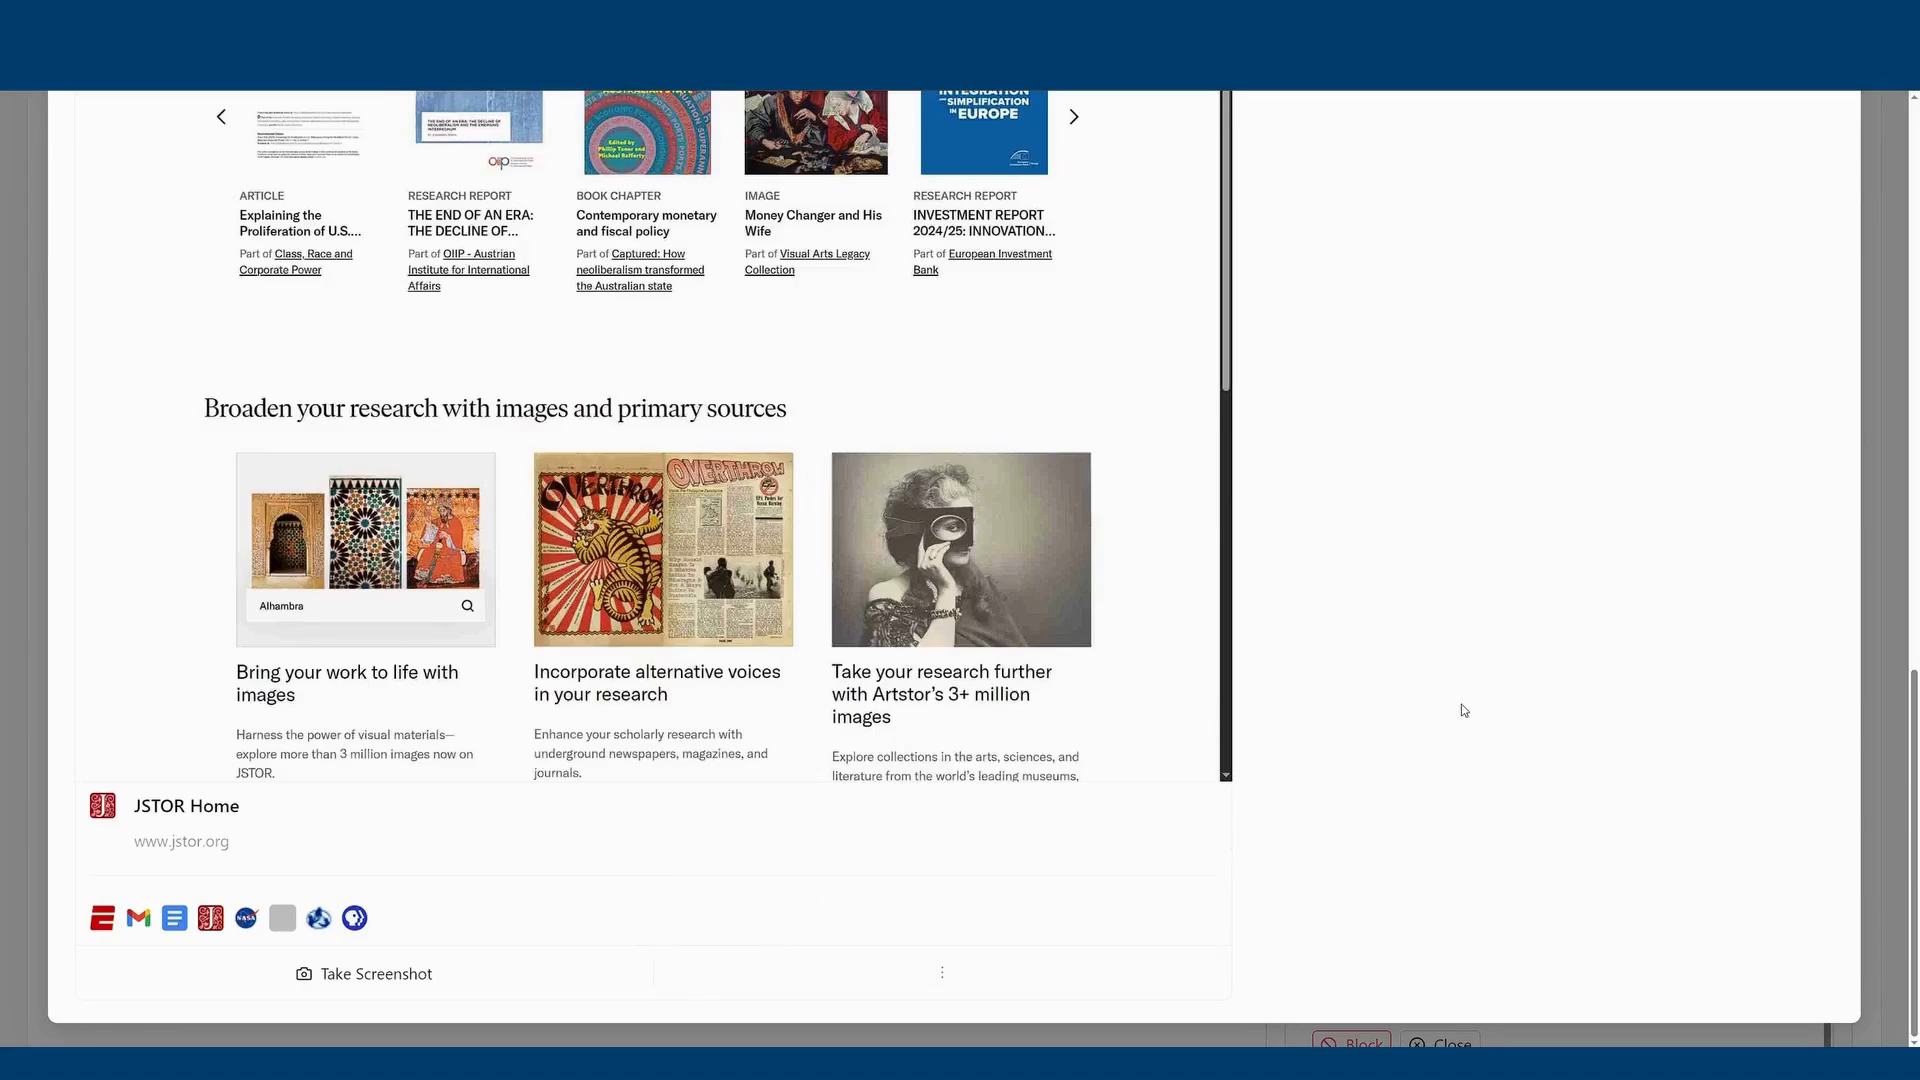
Block the ESPN site from the first participant's tab list and close the detailed view.
scroll(1464, 710, up, 10)
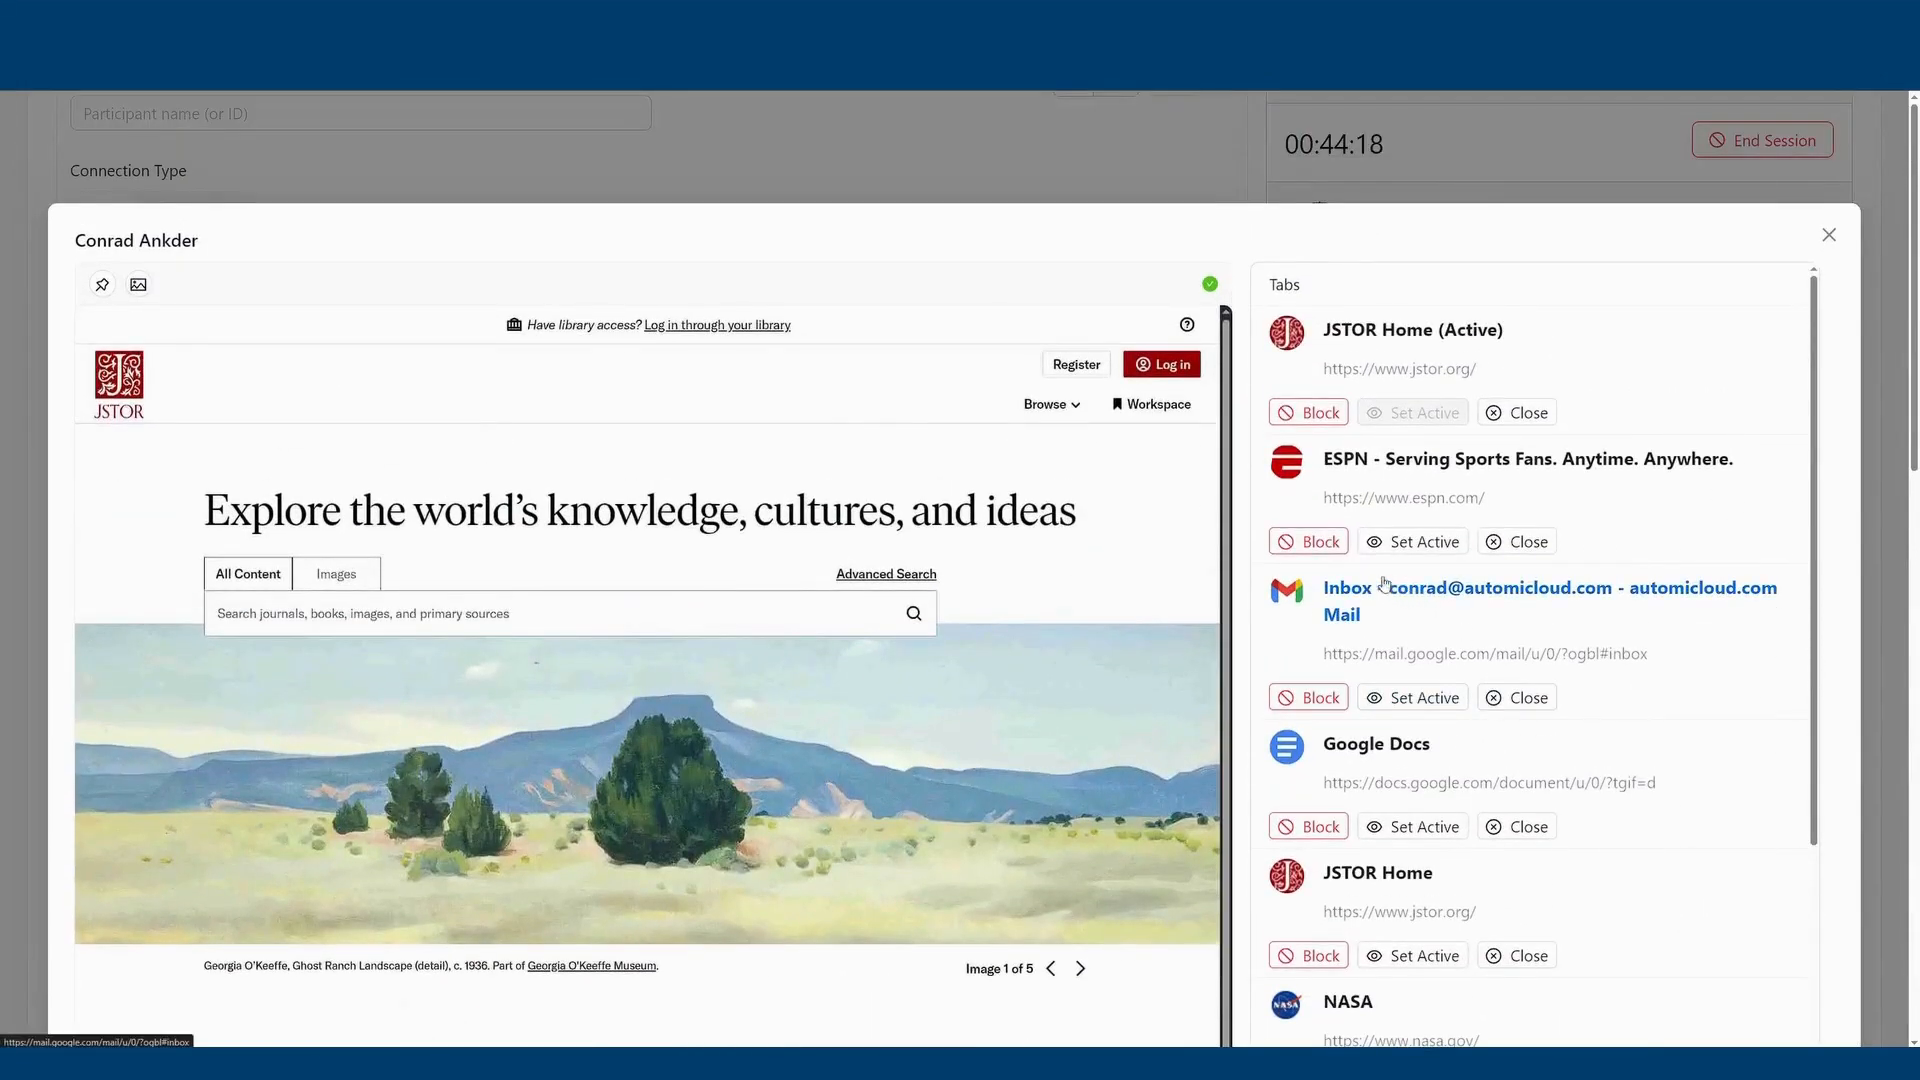
click(1322, 545)
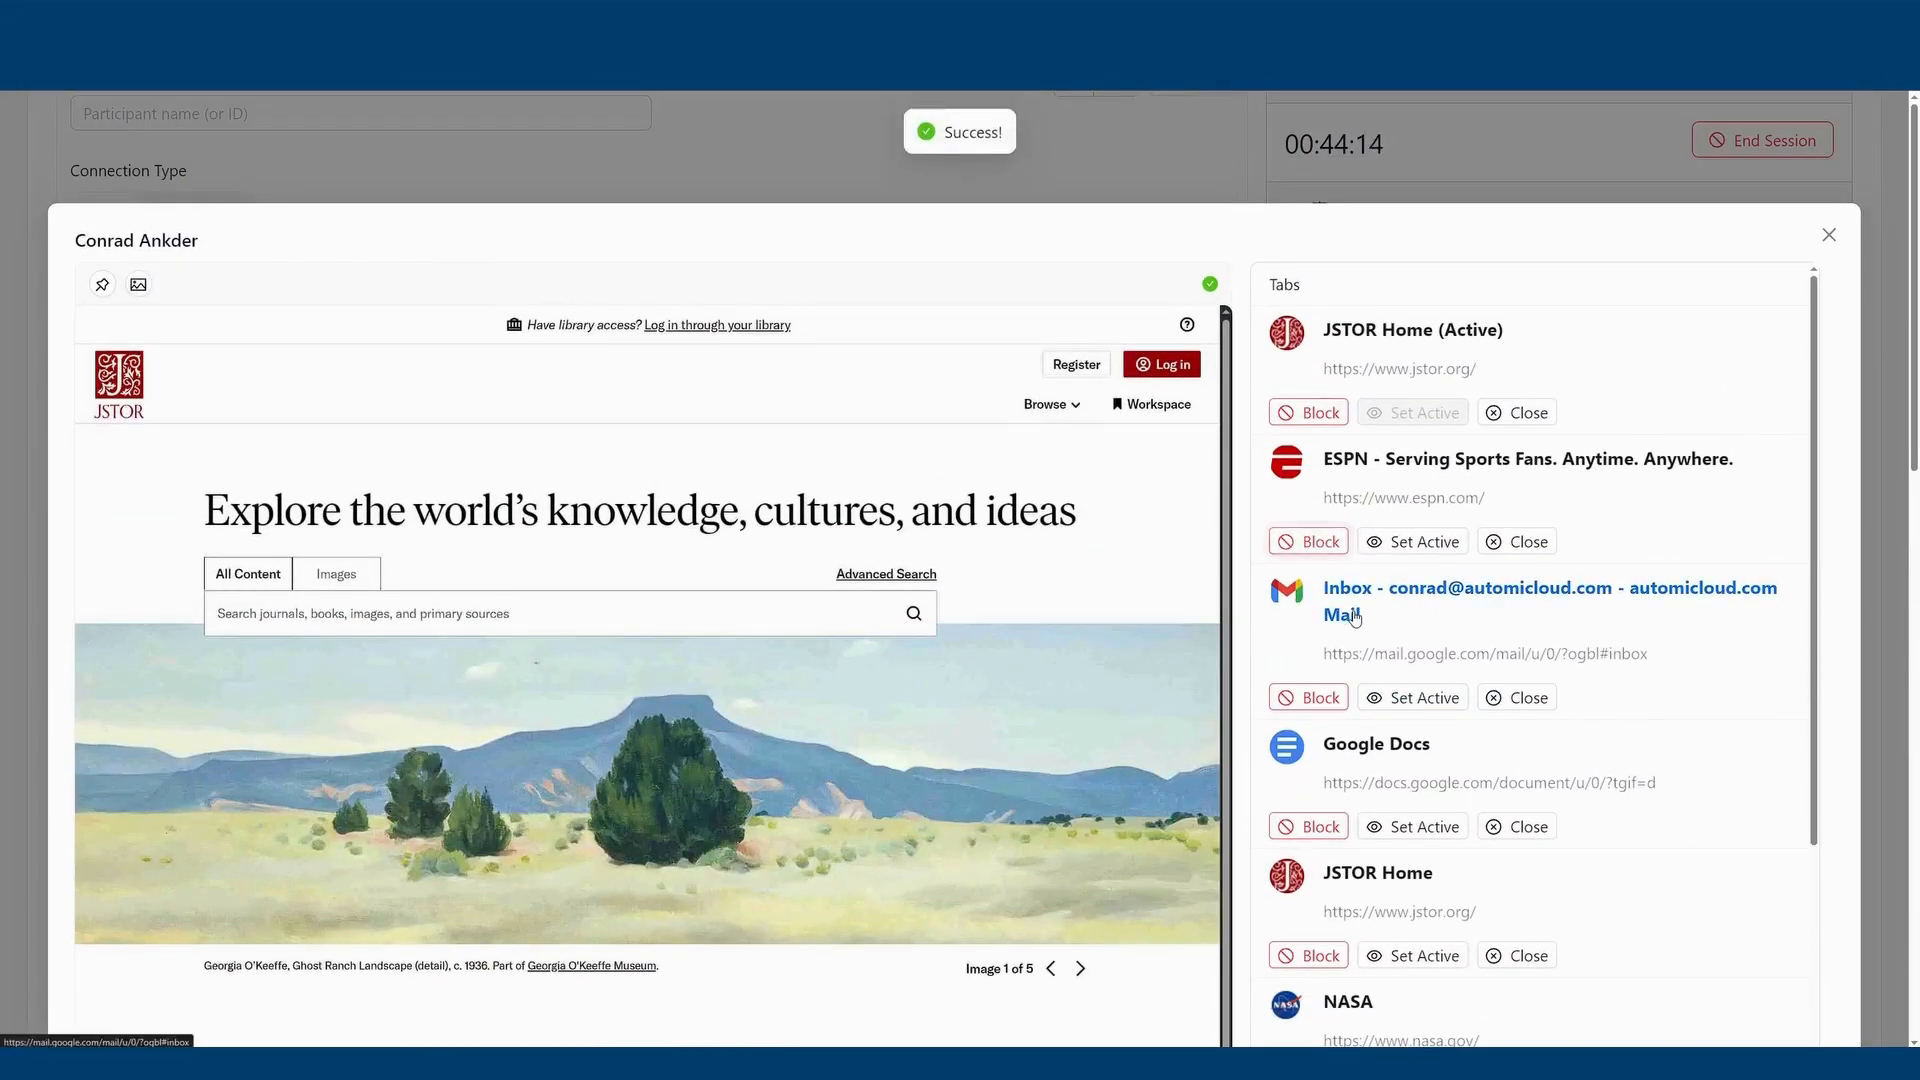
click(1828, 234)
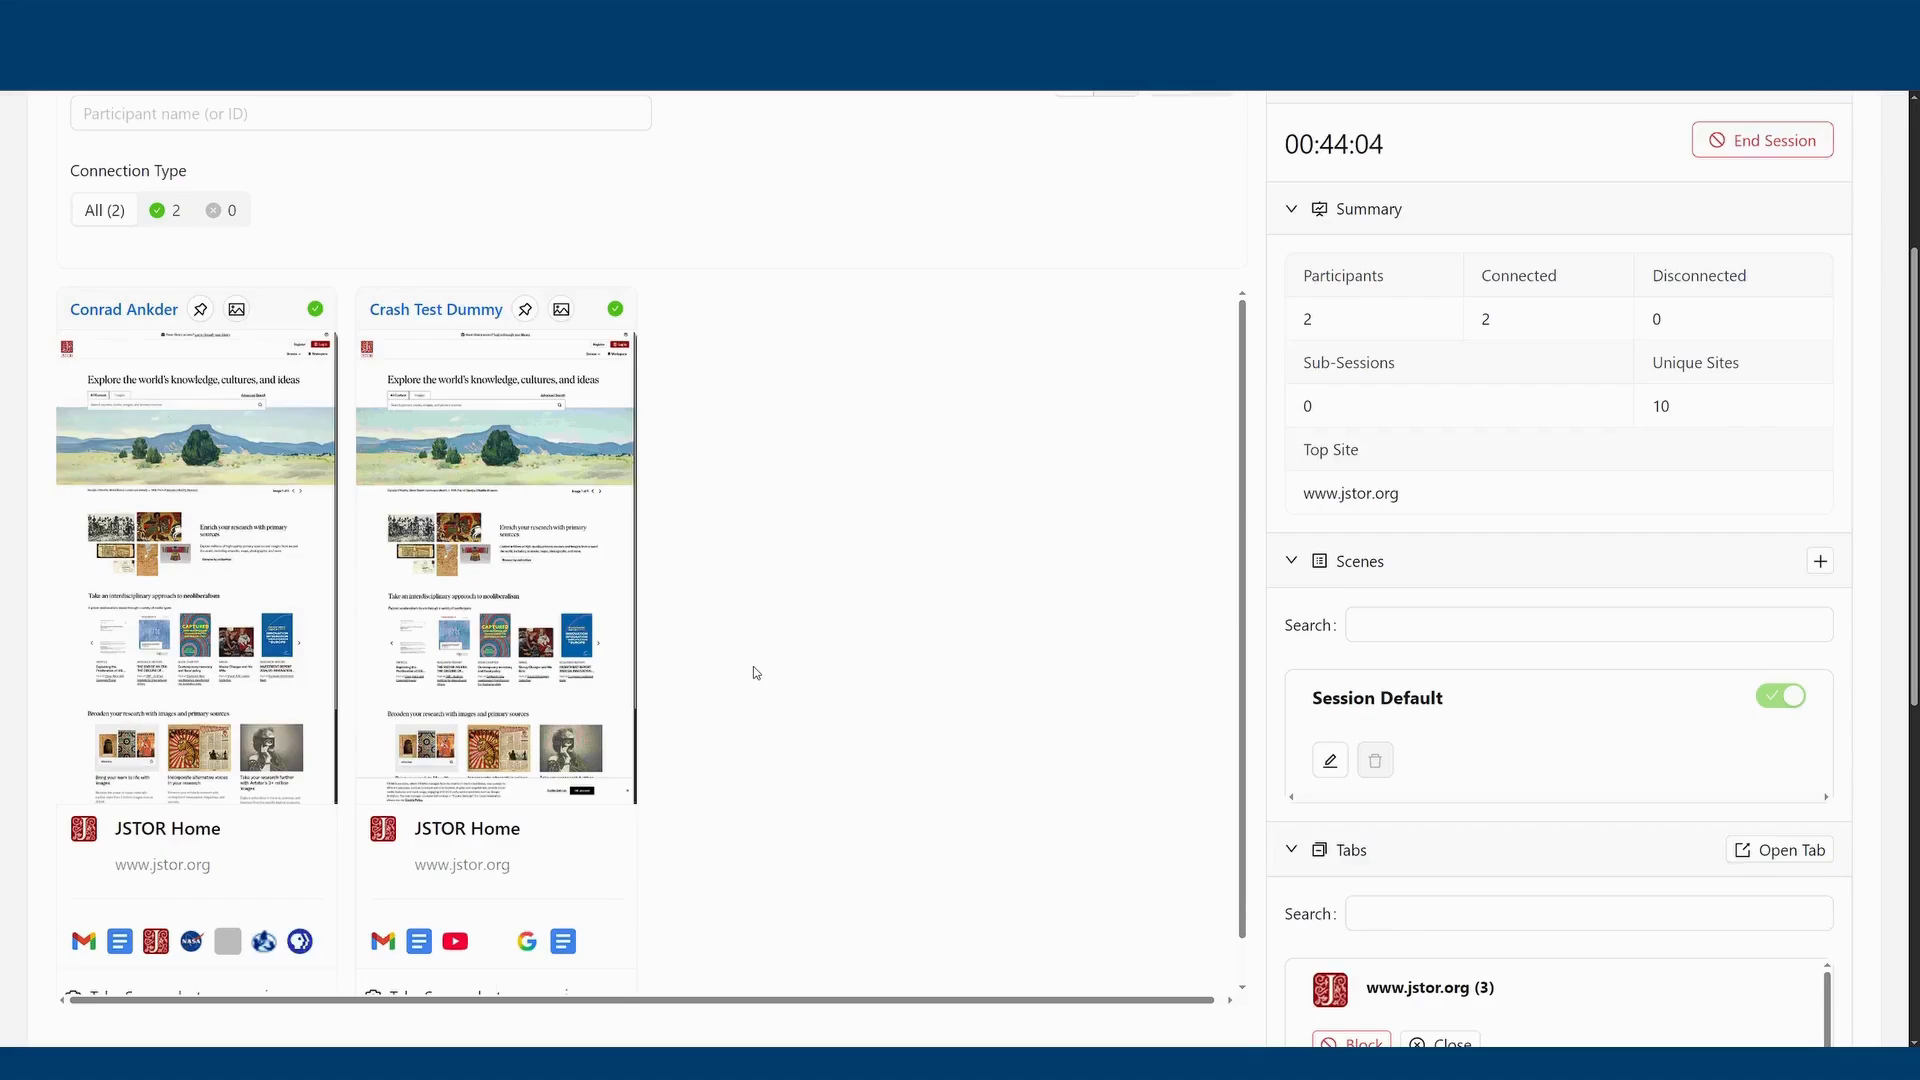
Check the additional actions offered on the first participant's card and dismiss them.
scroll(753, 636, down, 1)
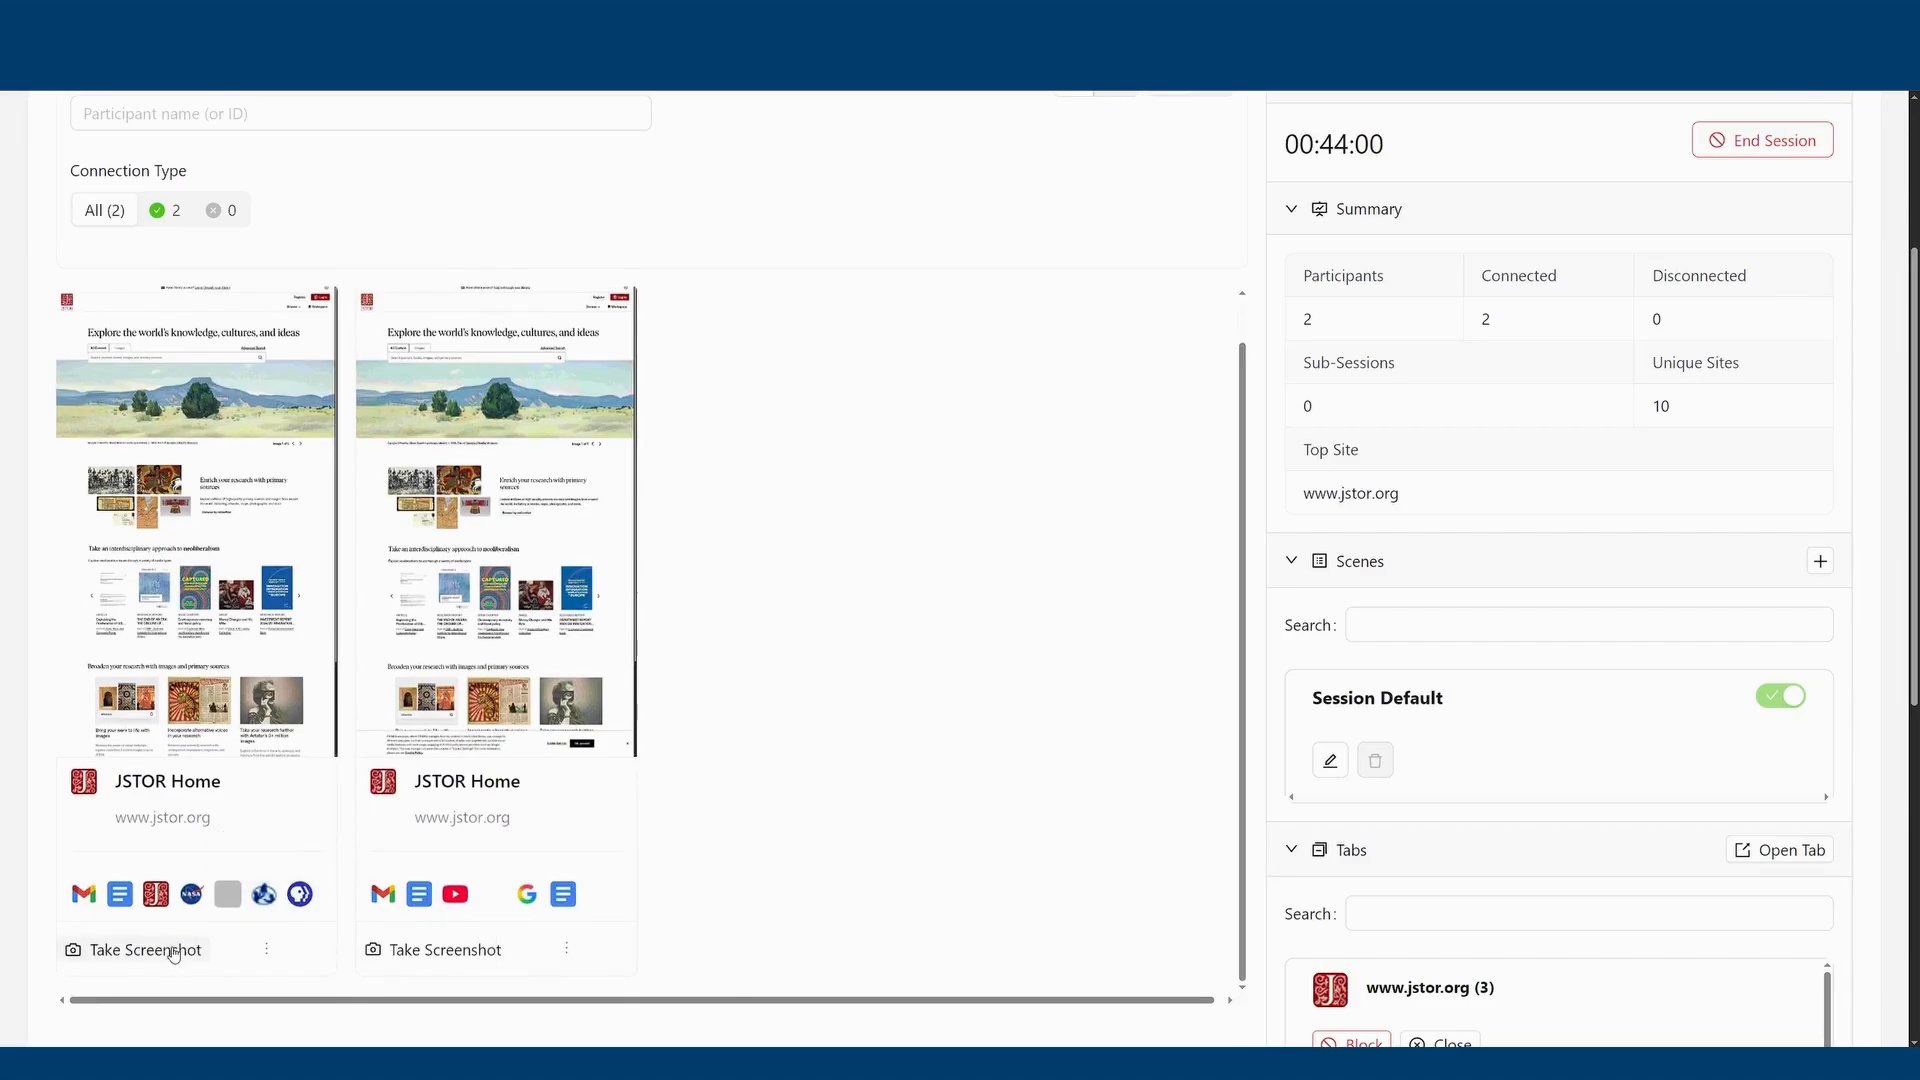
click(268, 949)
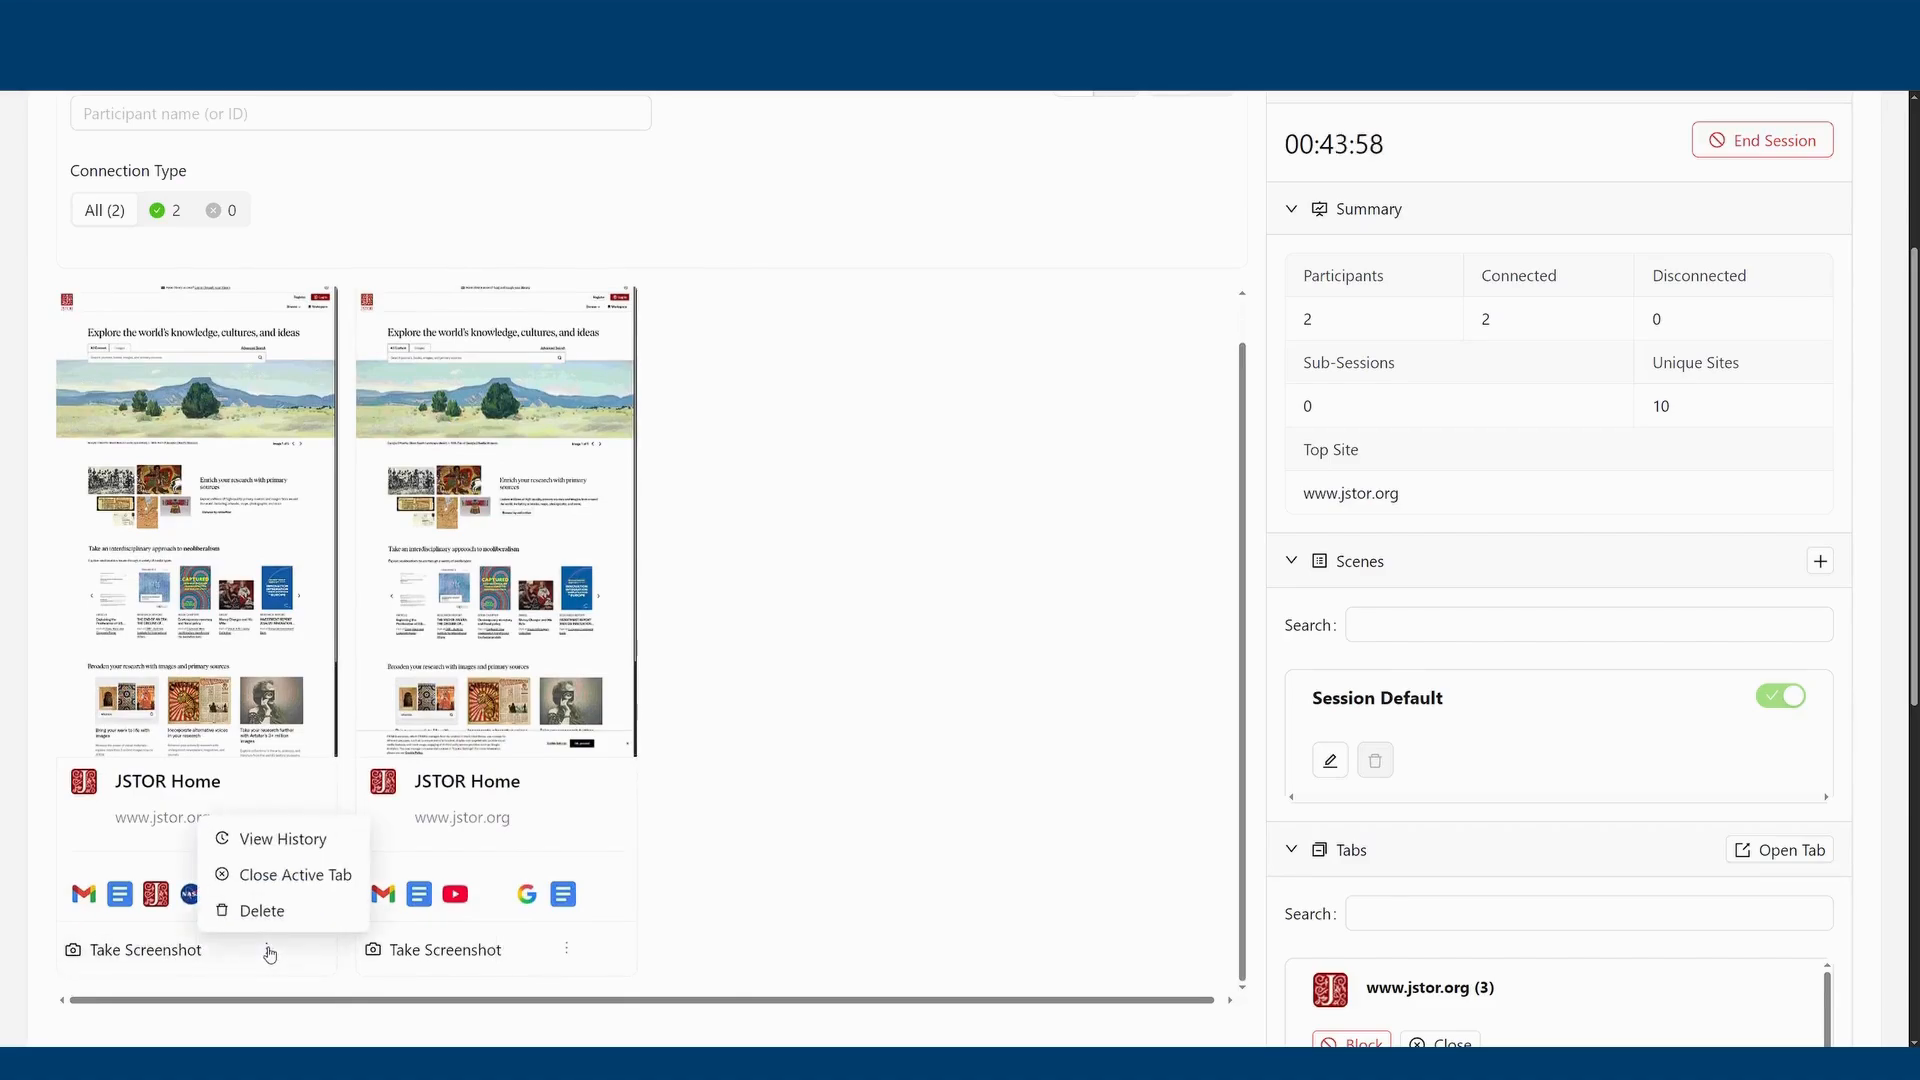
click(966, 781)
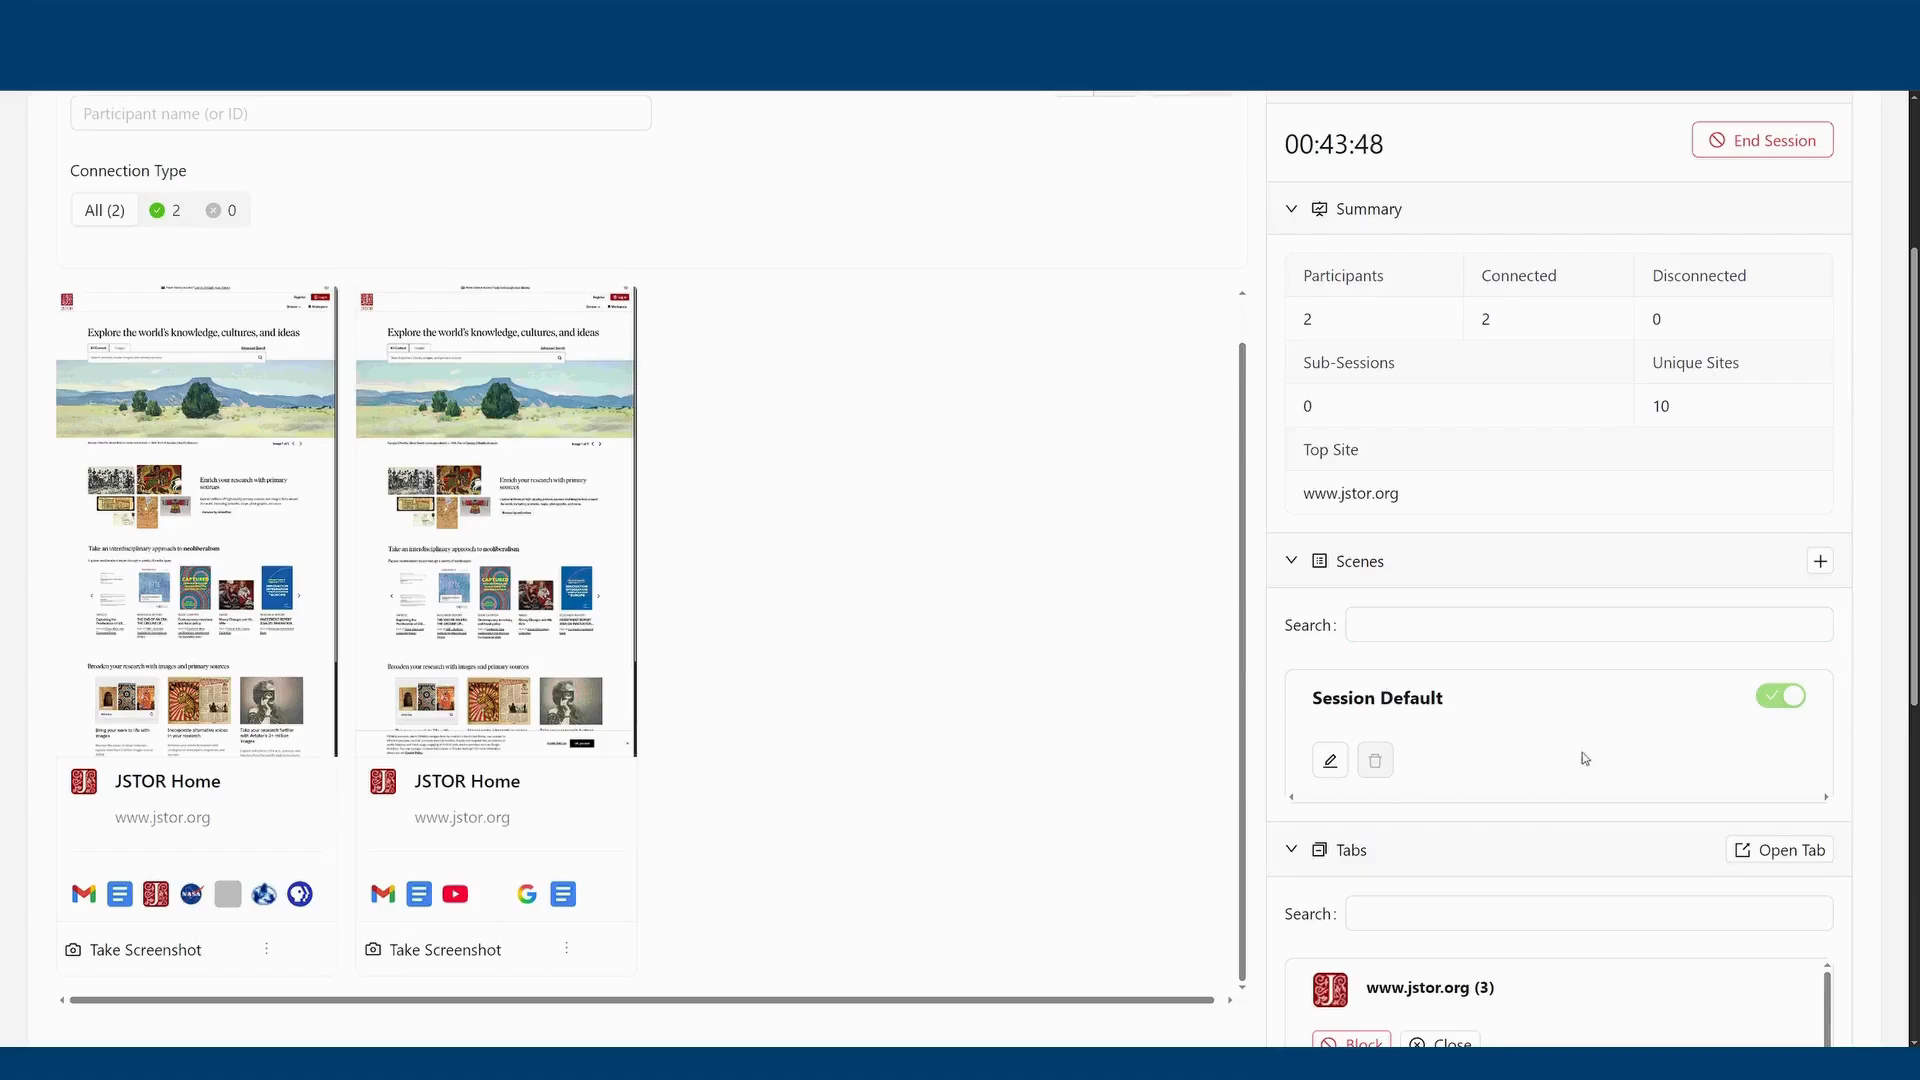
Review the Session Default scene's site rules, policies, and access settings including the available roles, and close the configuration.
click(1406, 620)
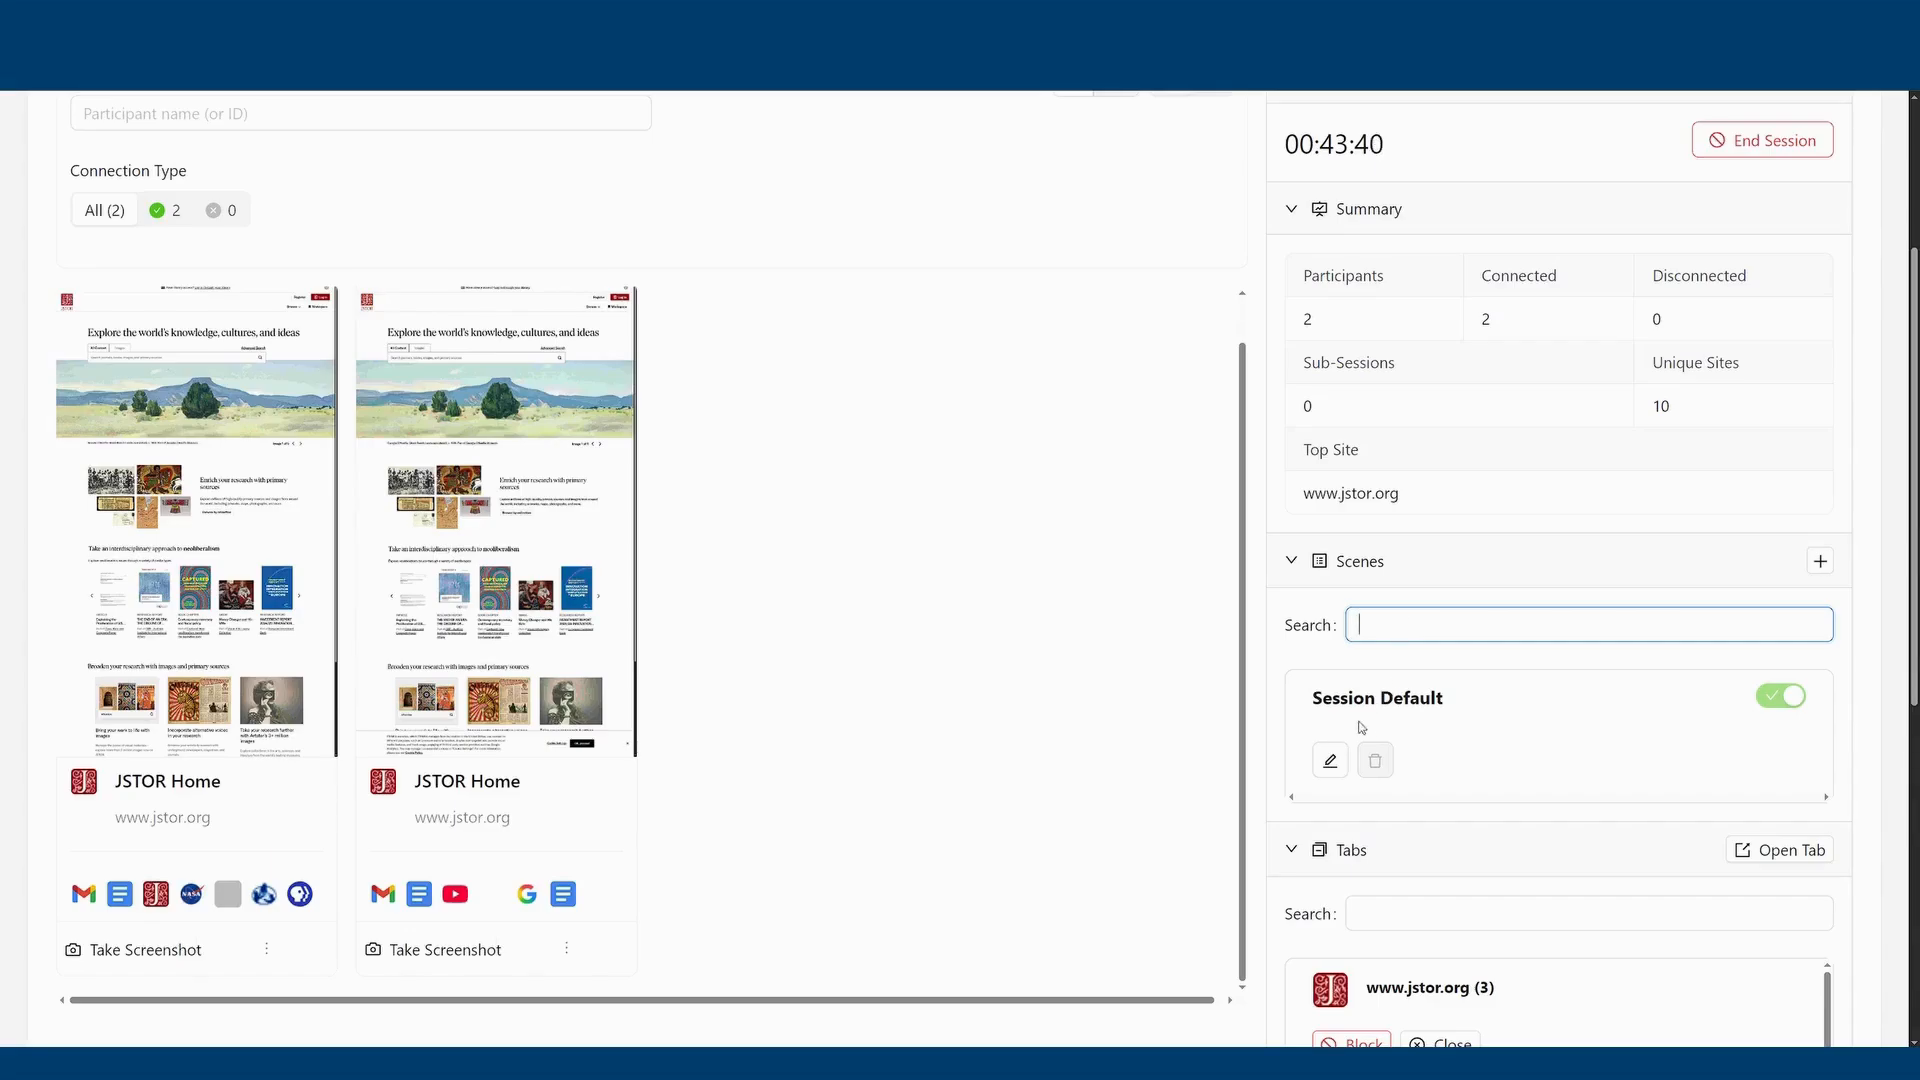
click(1333, 762)
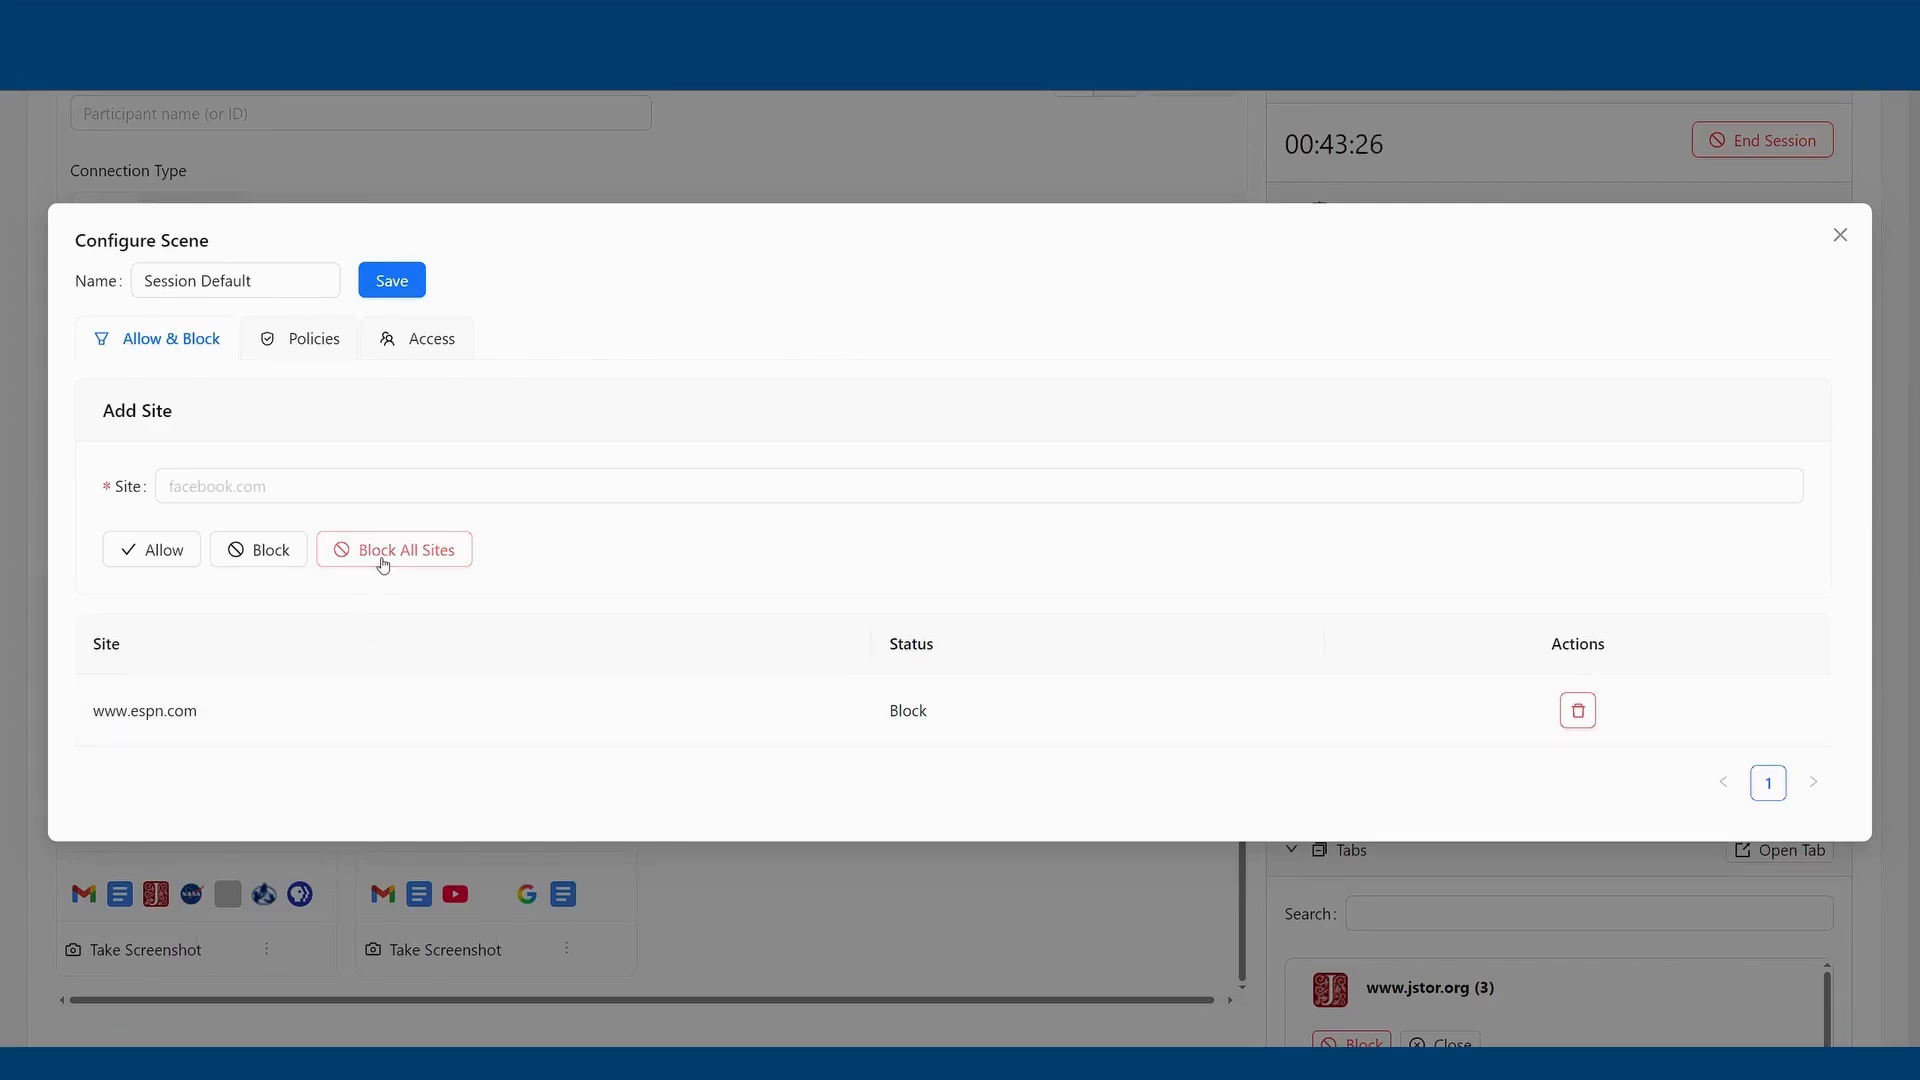
click(277, 346)
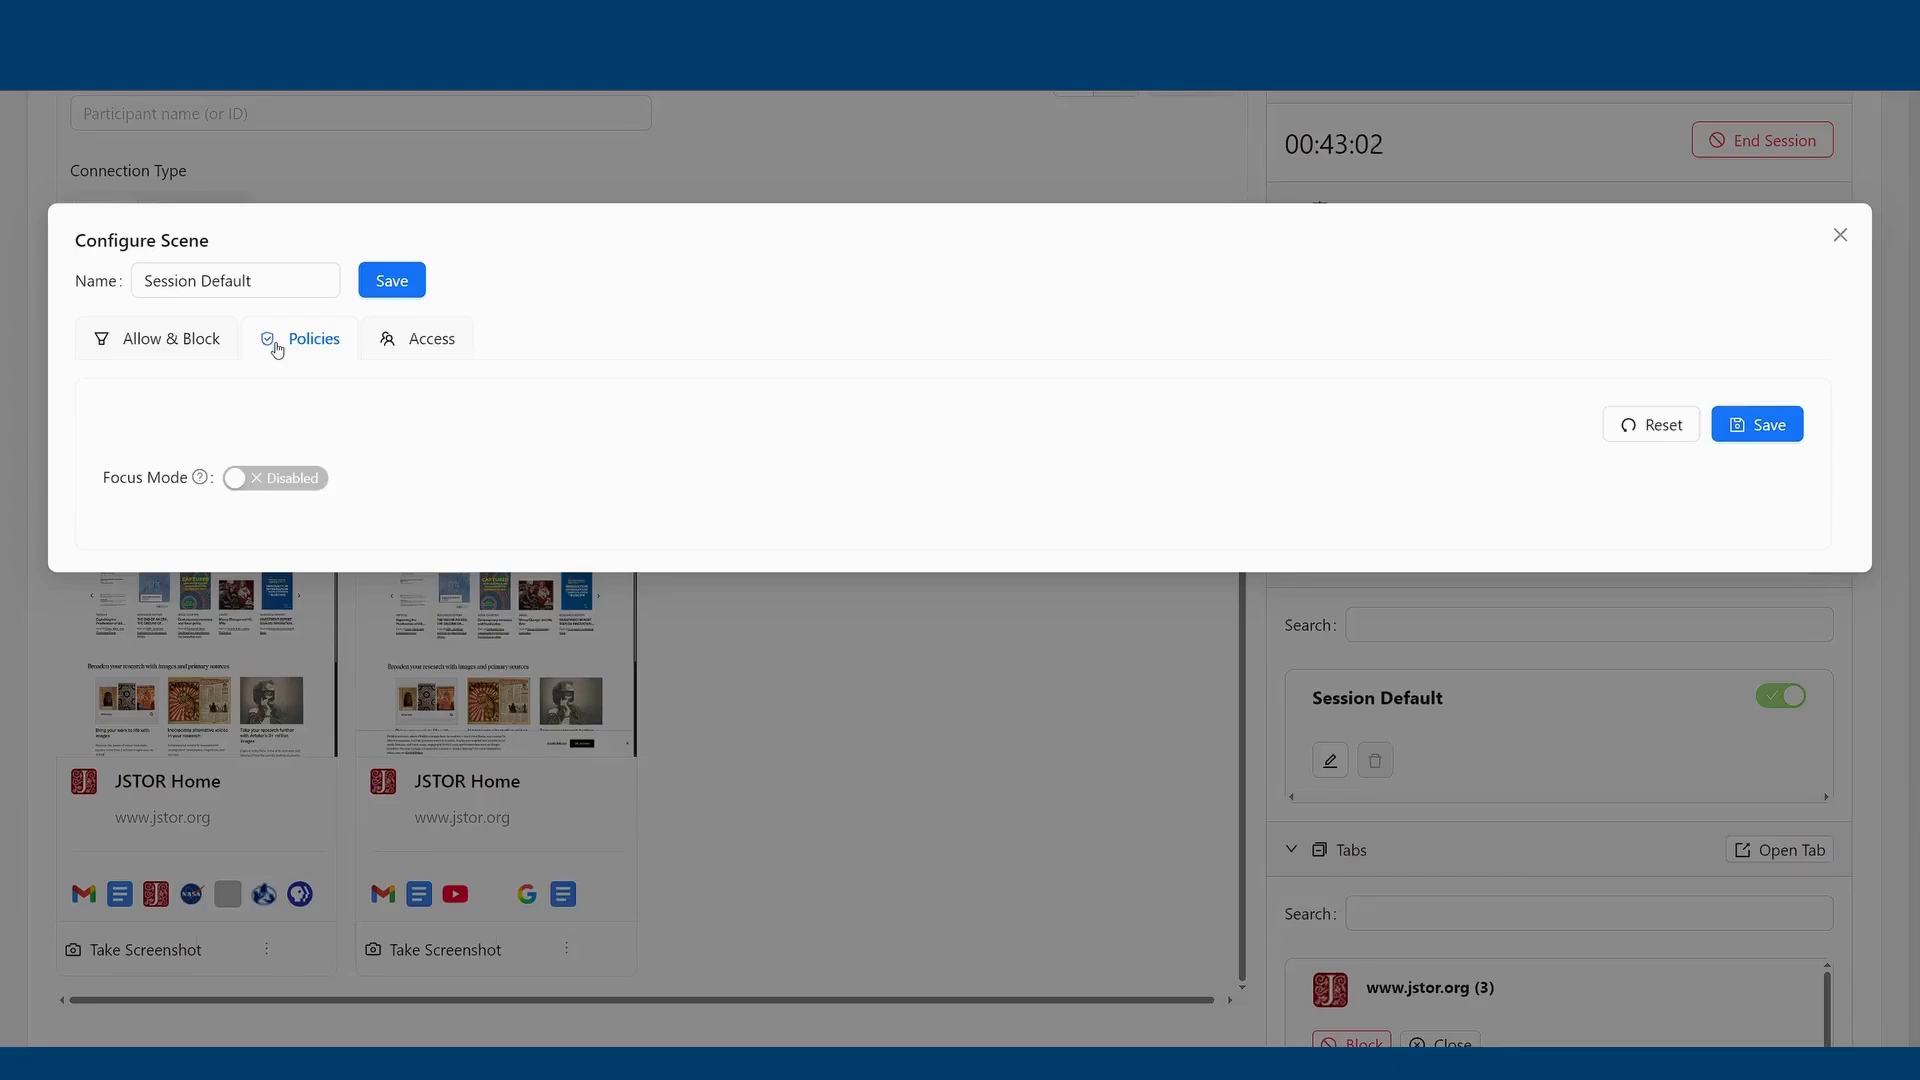
click(420, 338)
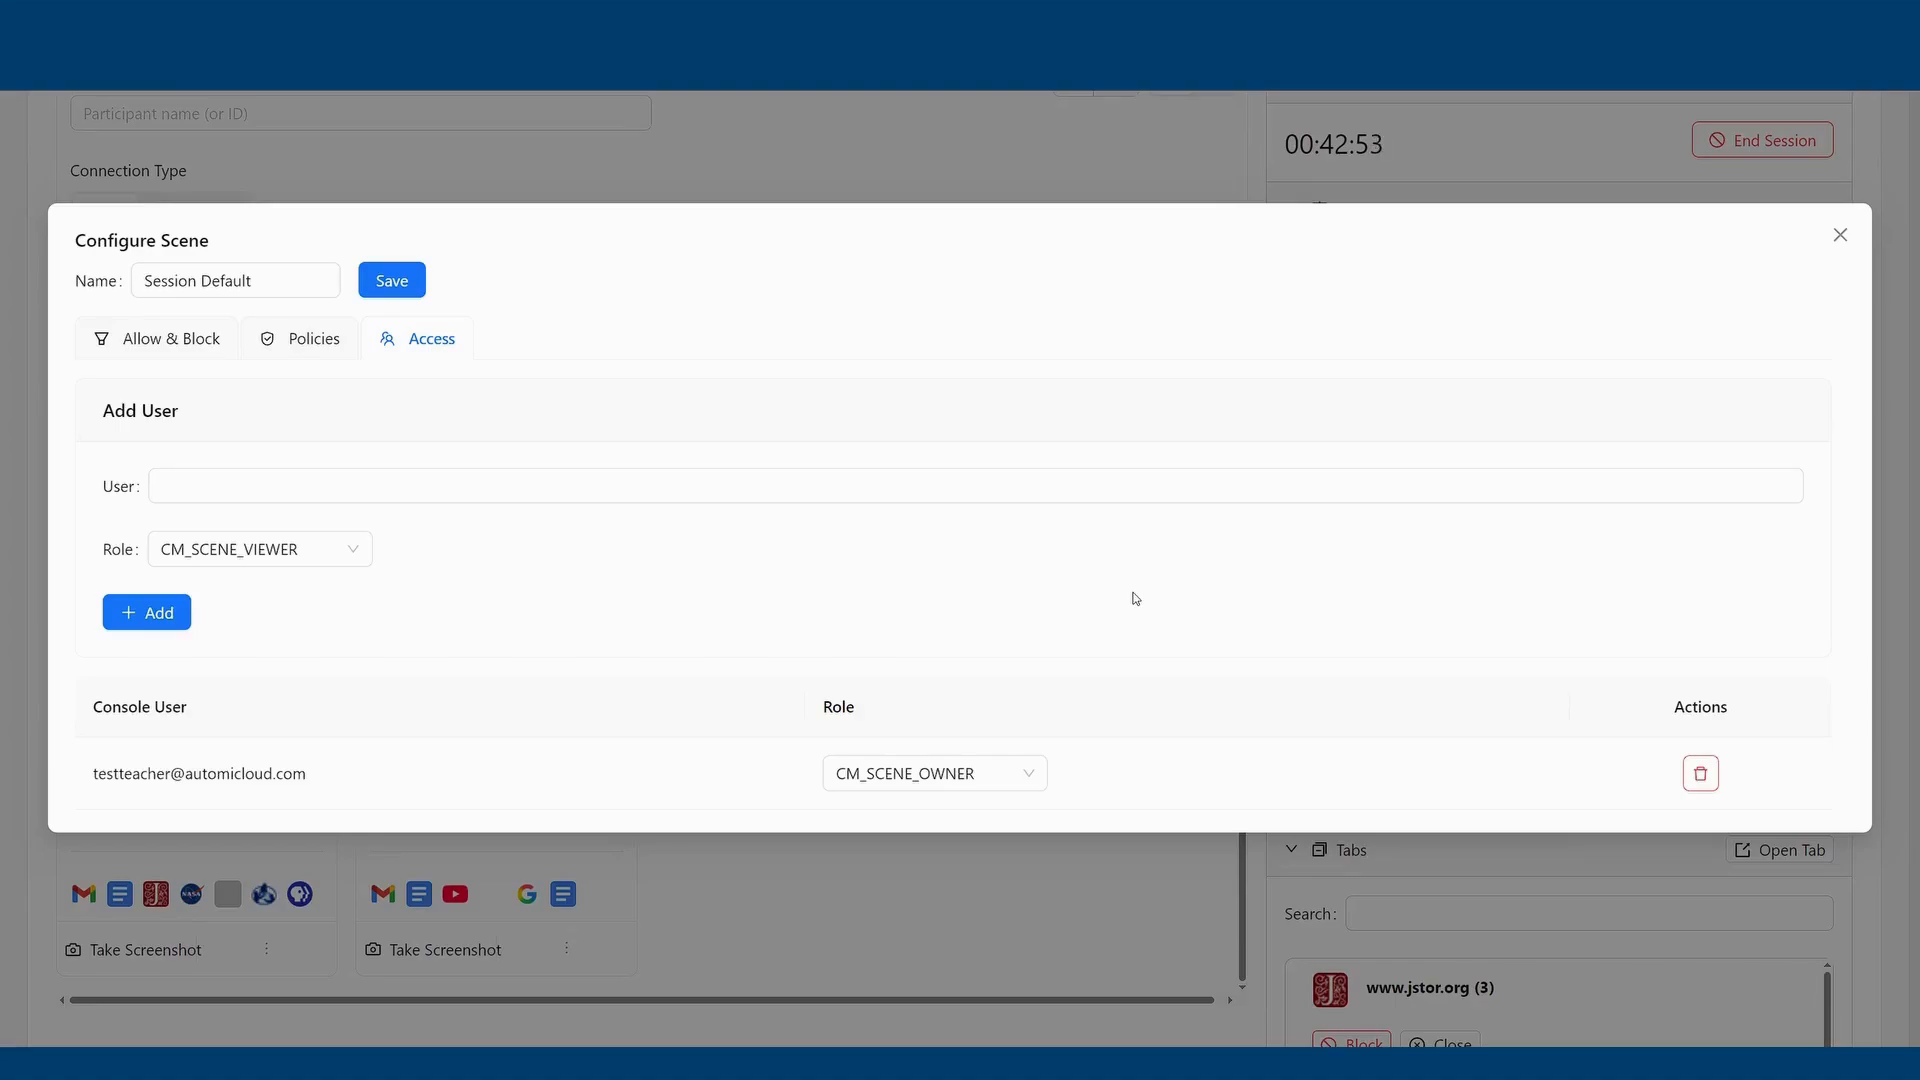
click(353, 553)
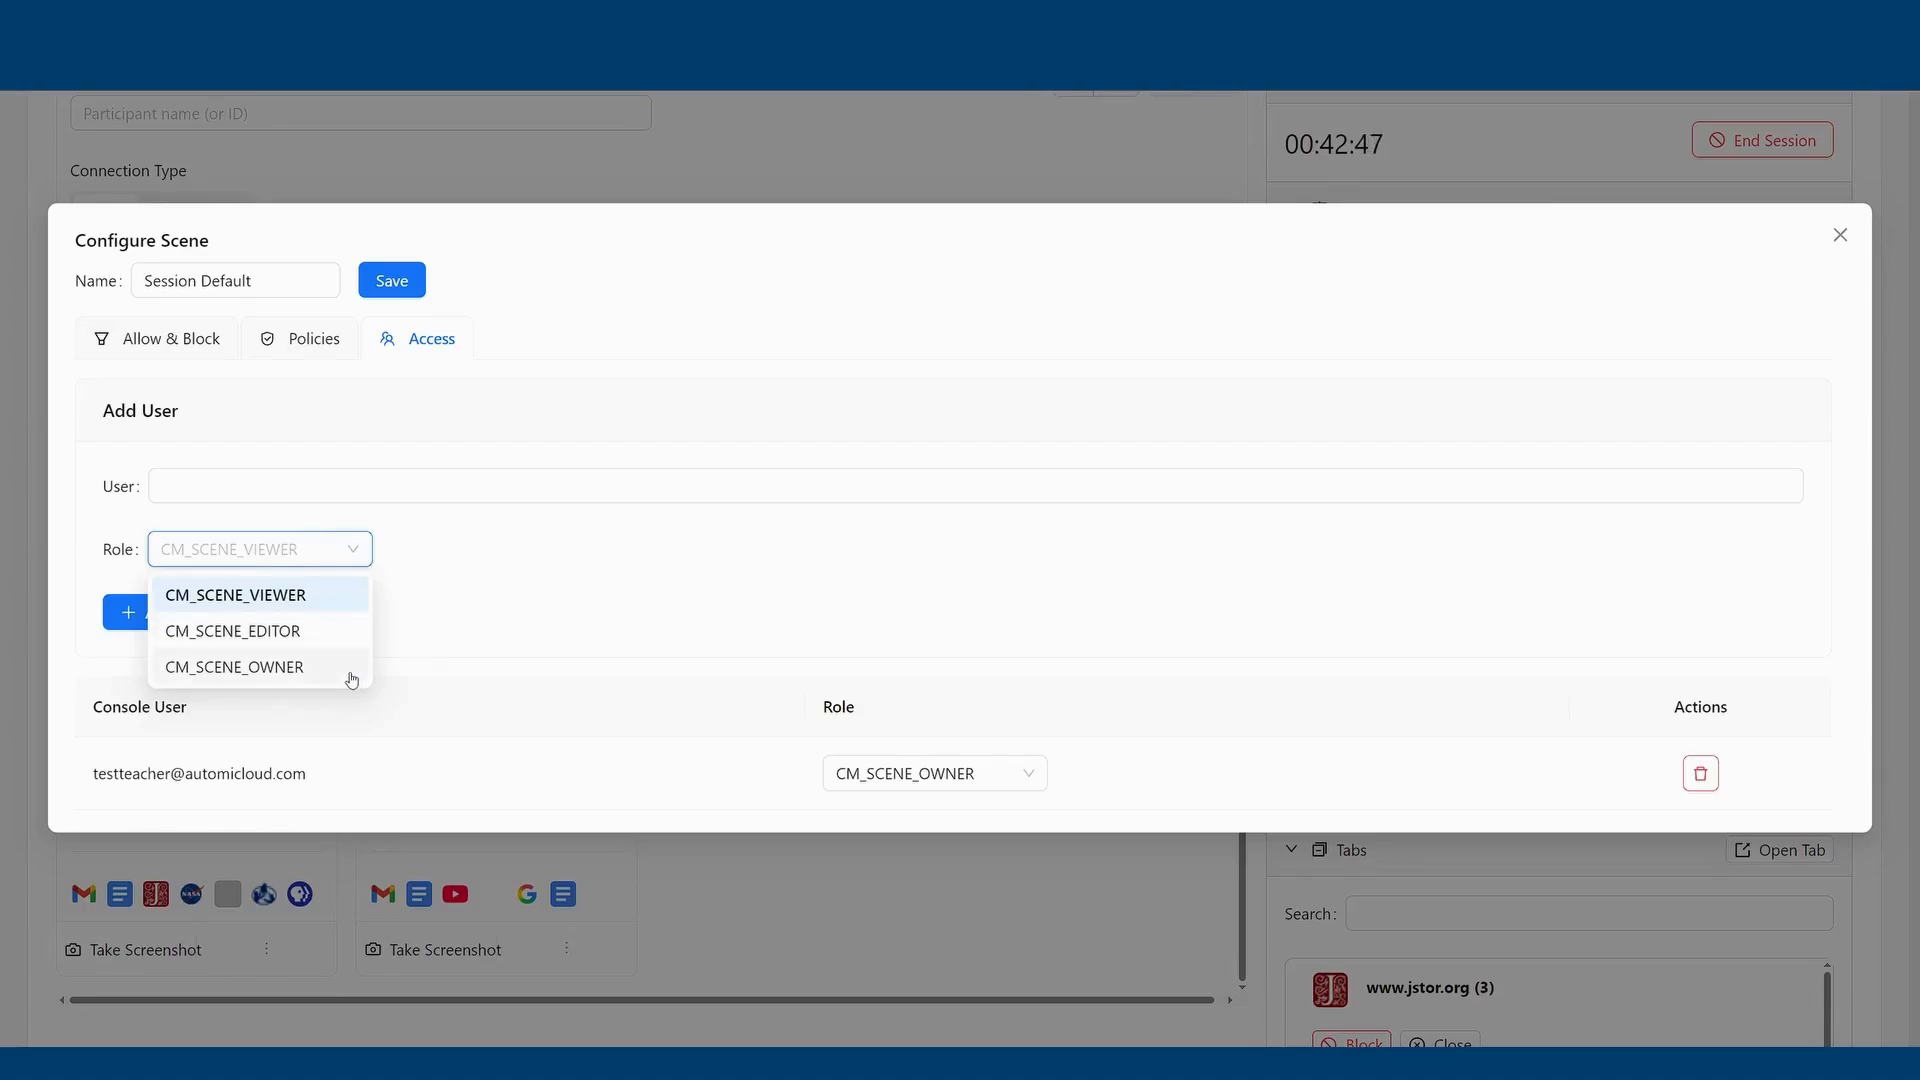
click(520, 597)
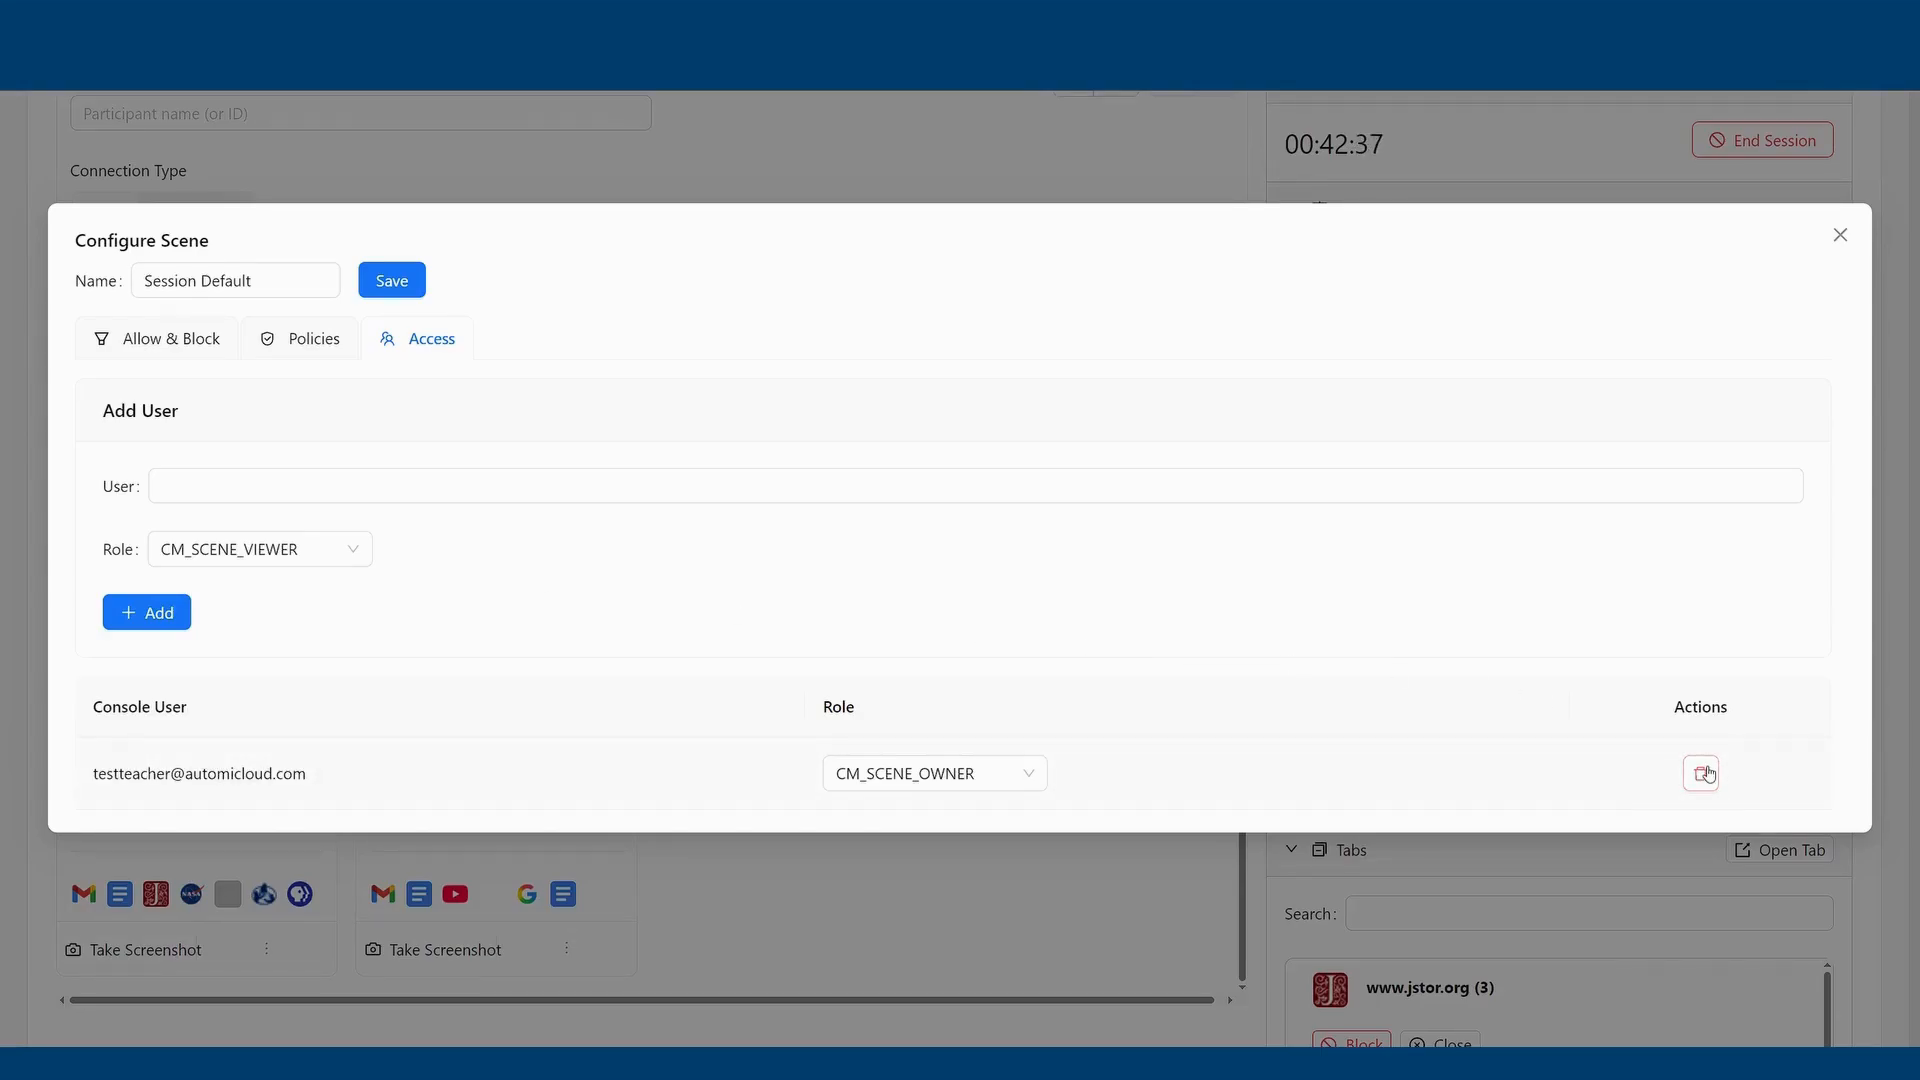
click(1838, 240)
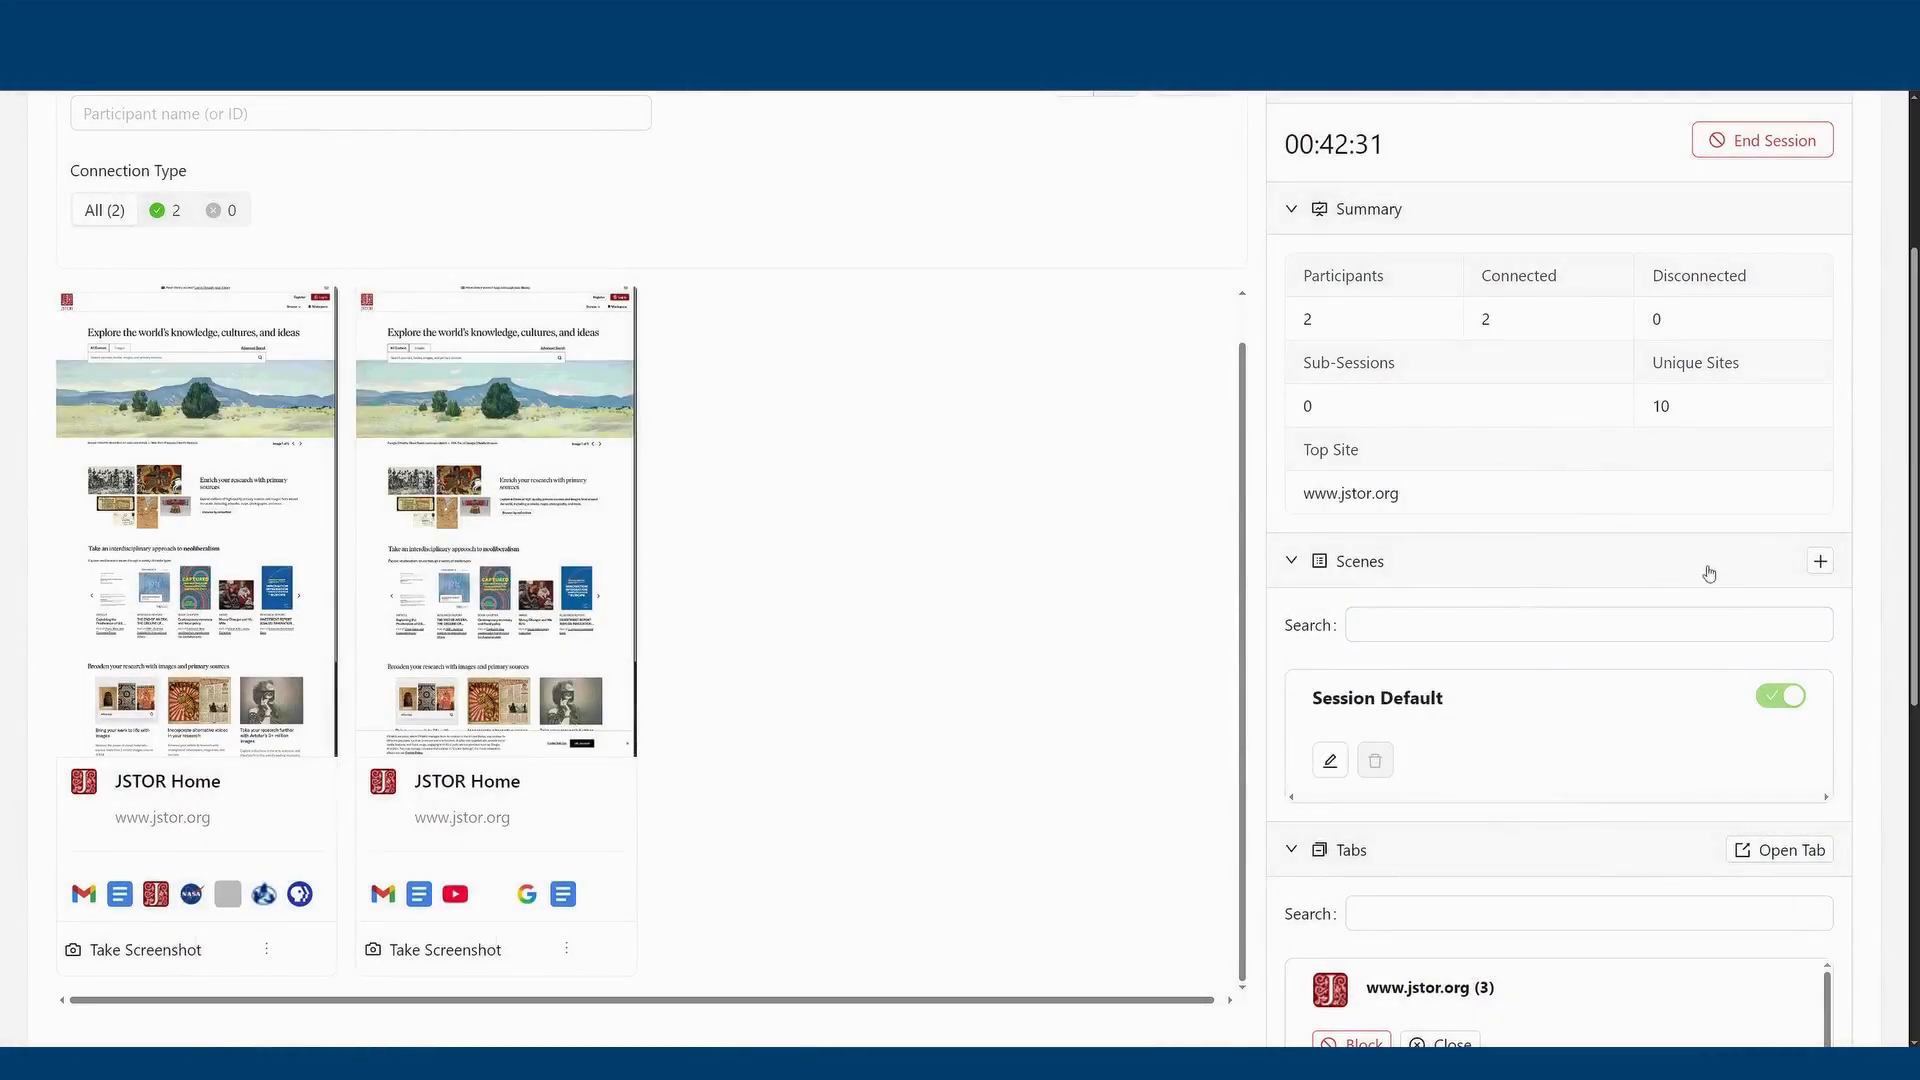
Add the existing Earth Science Scene to the session and close the scene chooser.
click(1820, 560)
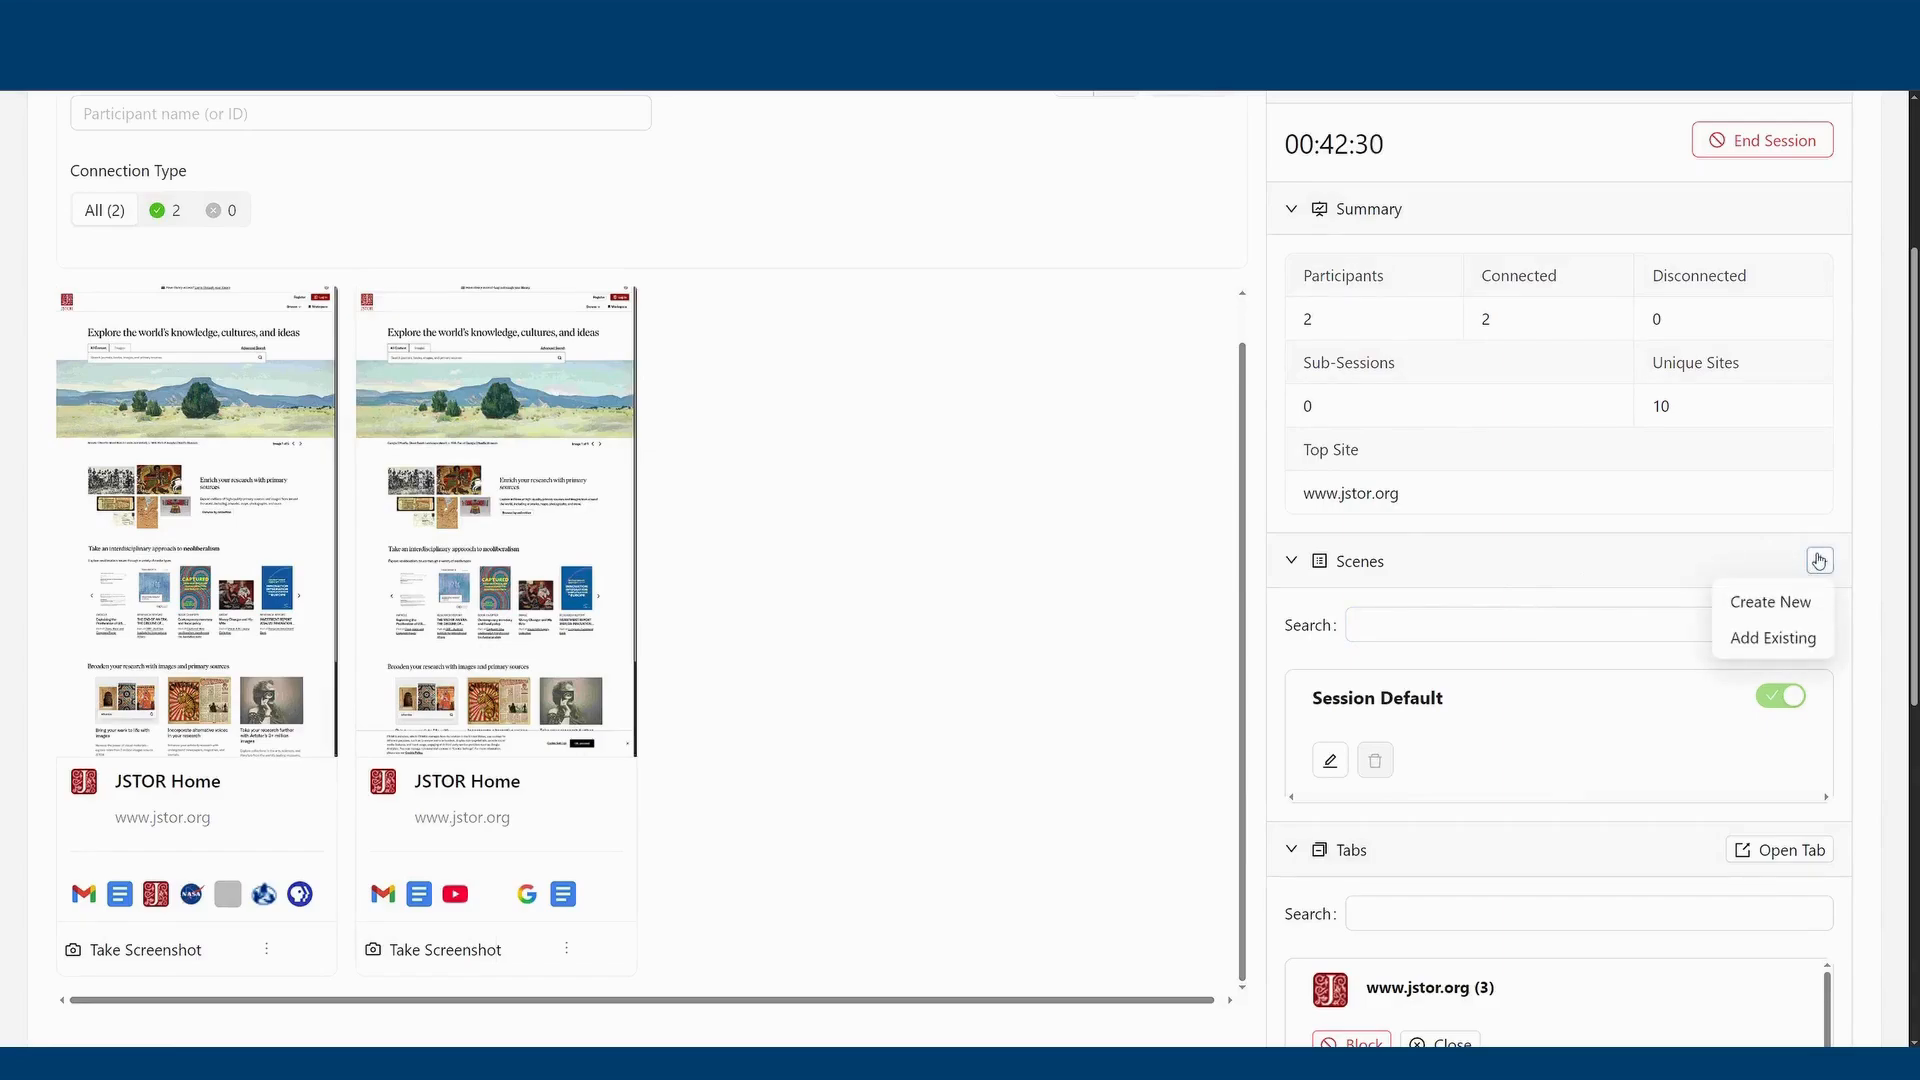
click(1784, 640)
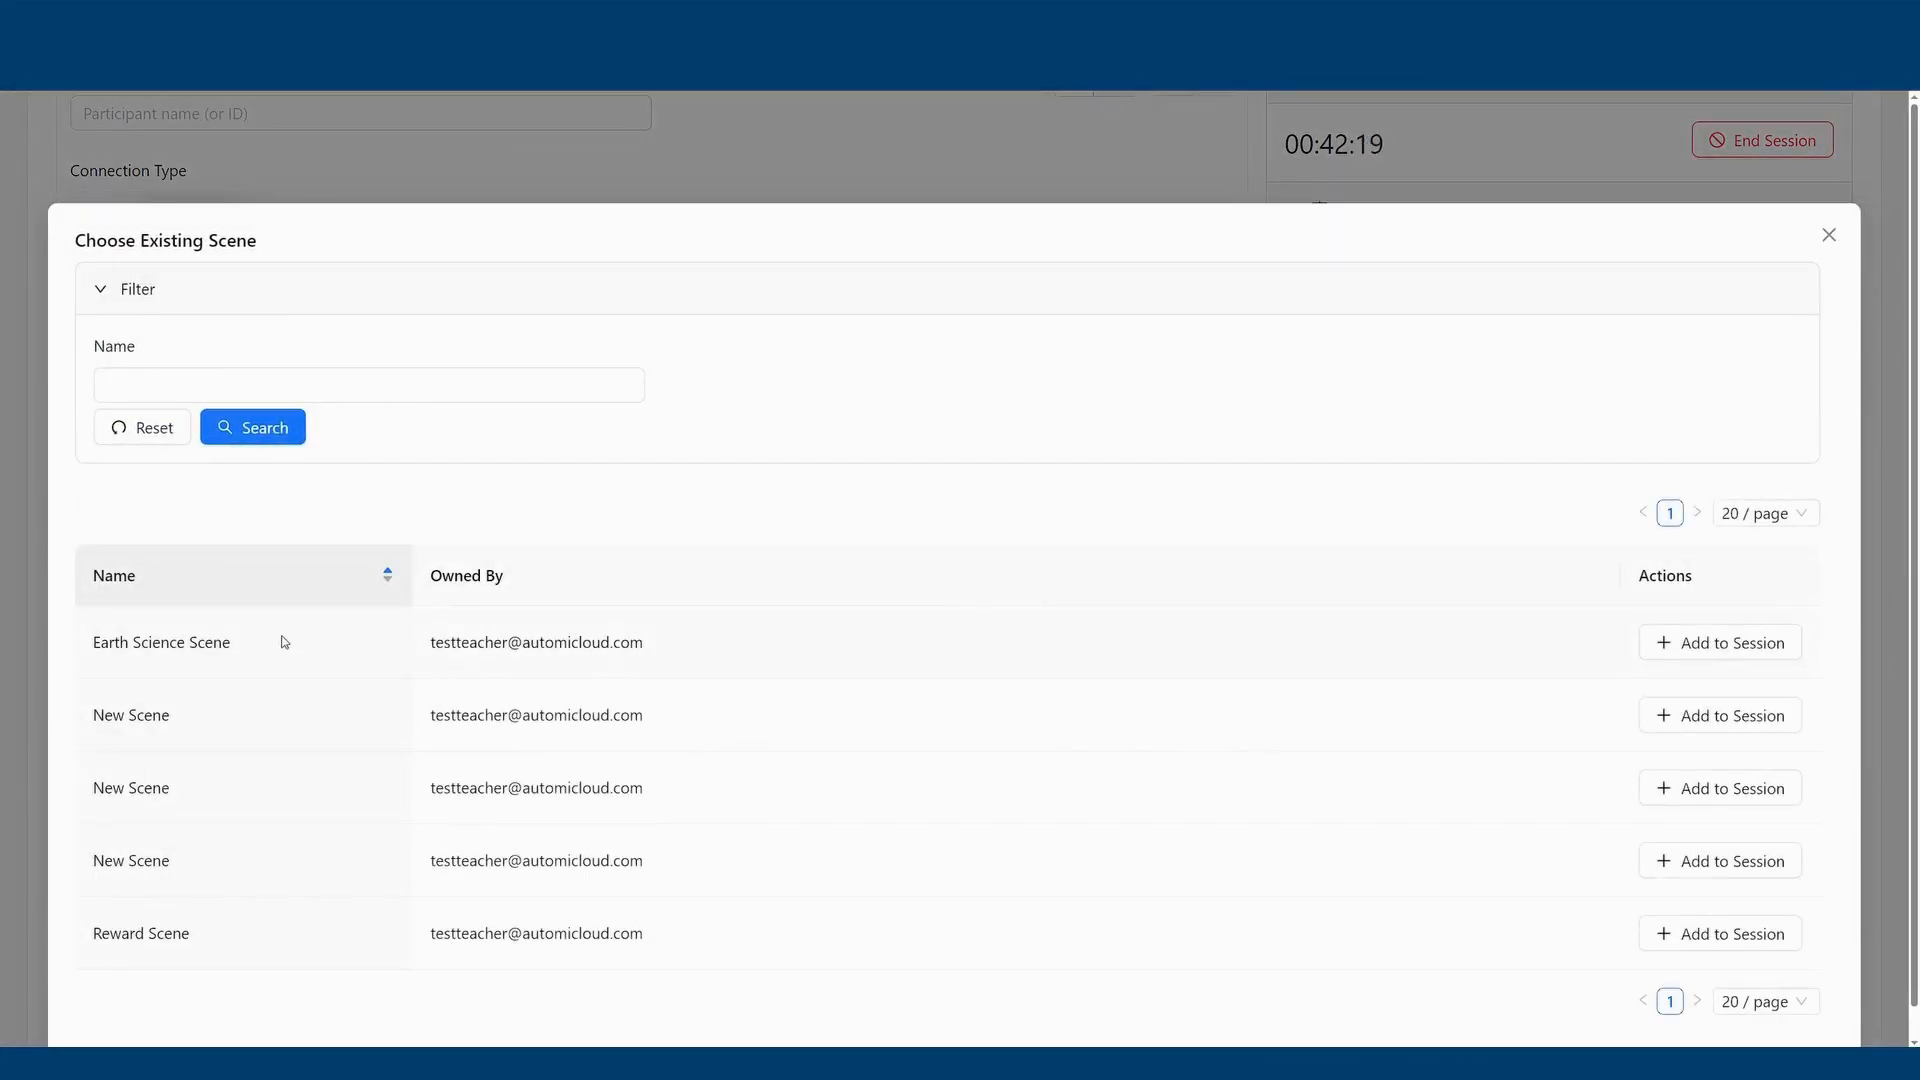
click(1719, 645)
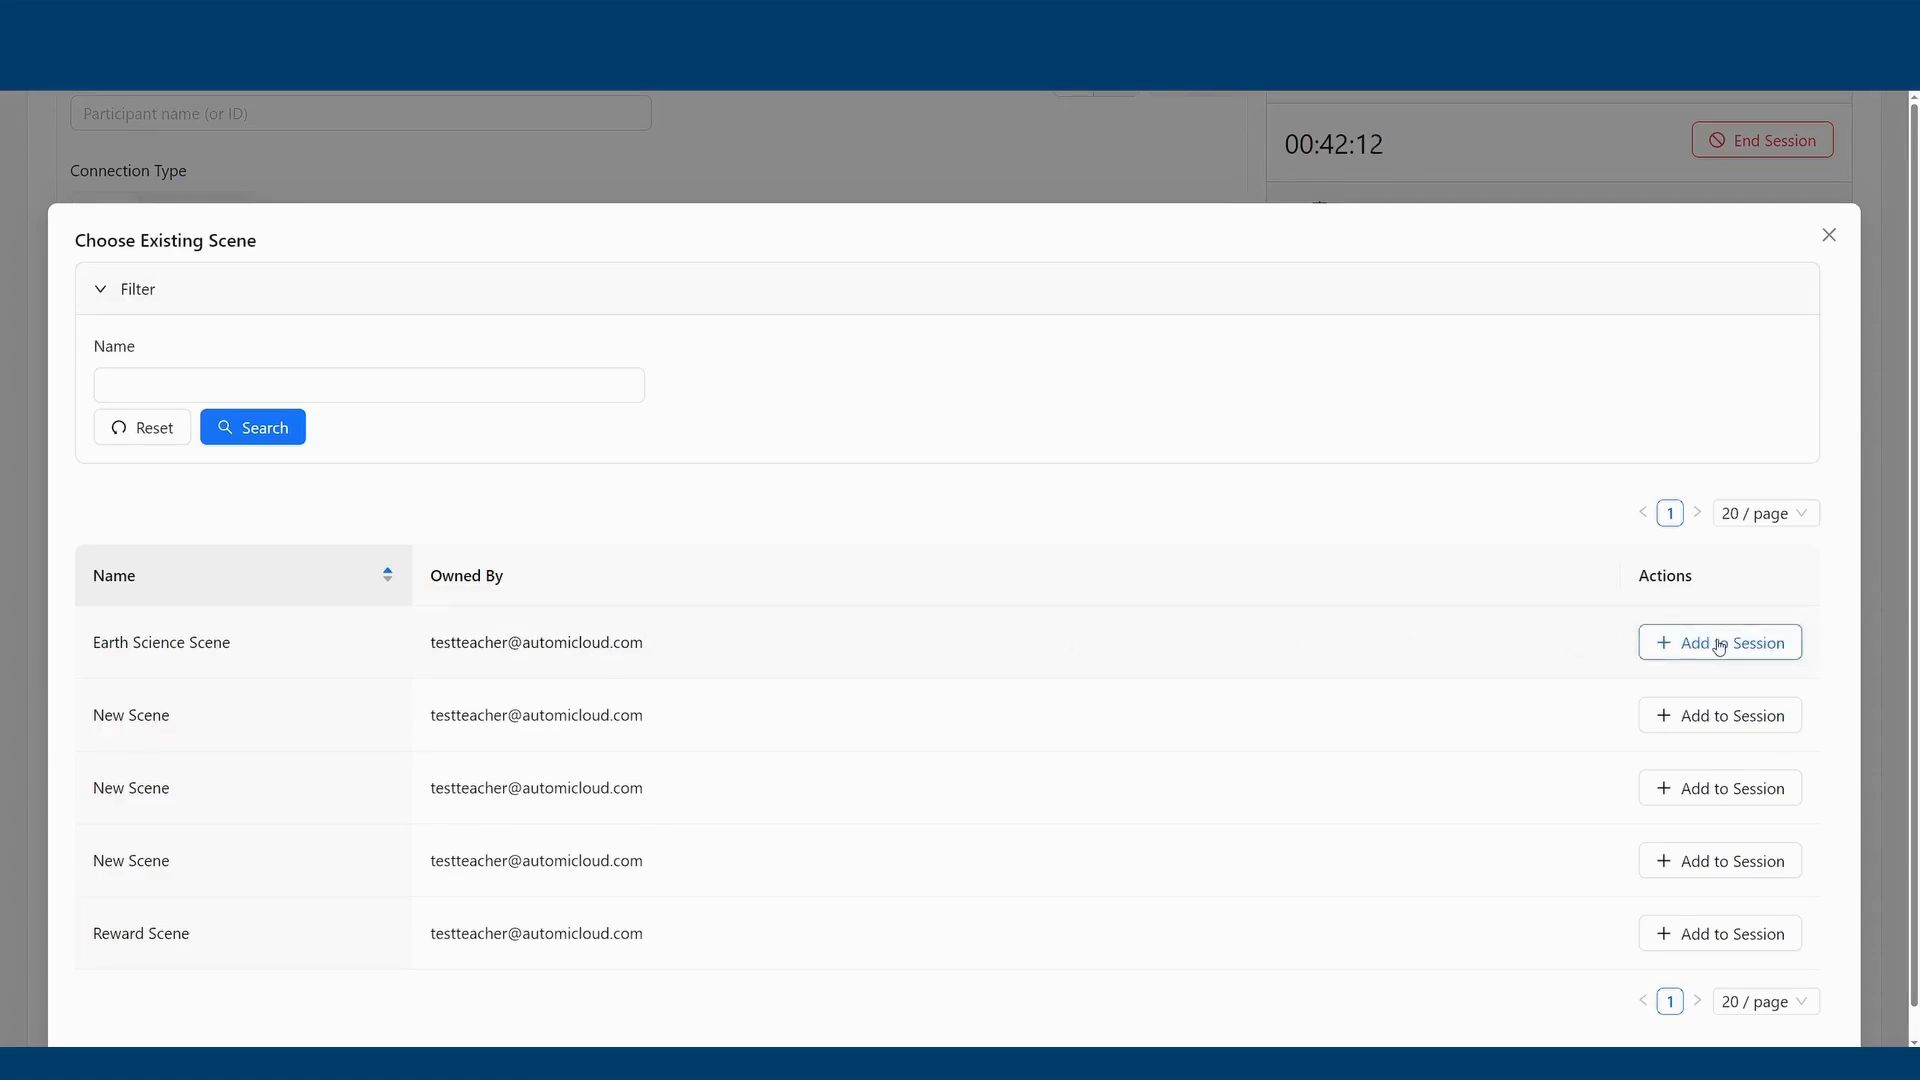
click(1830, 240)
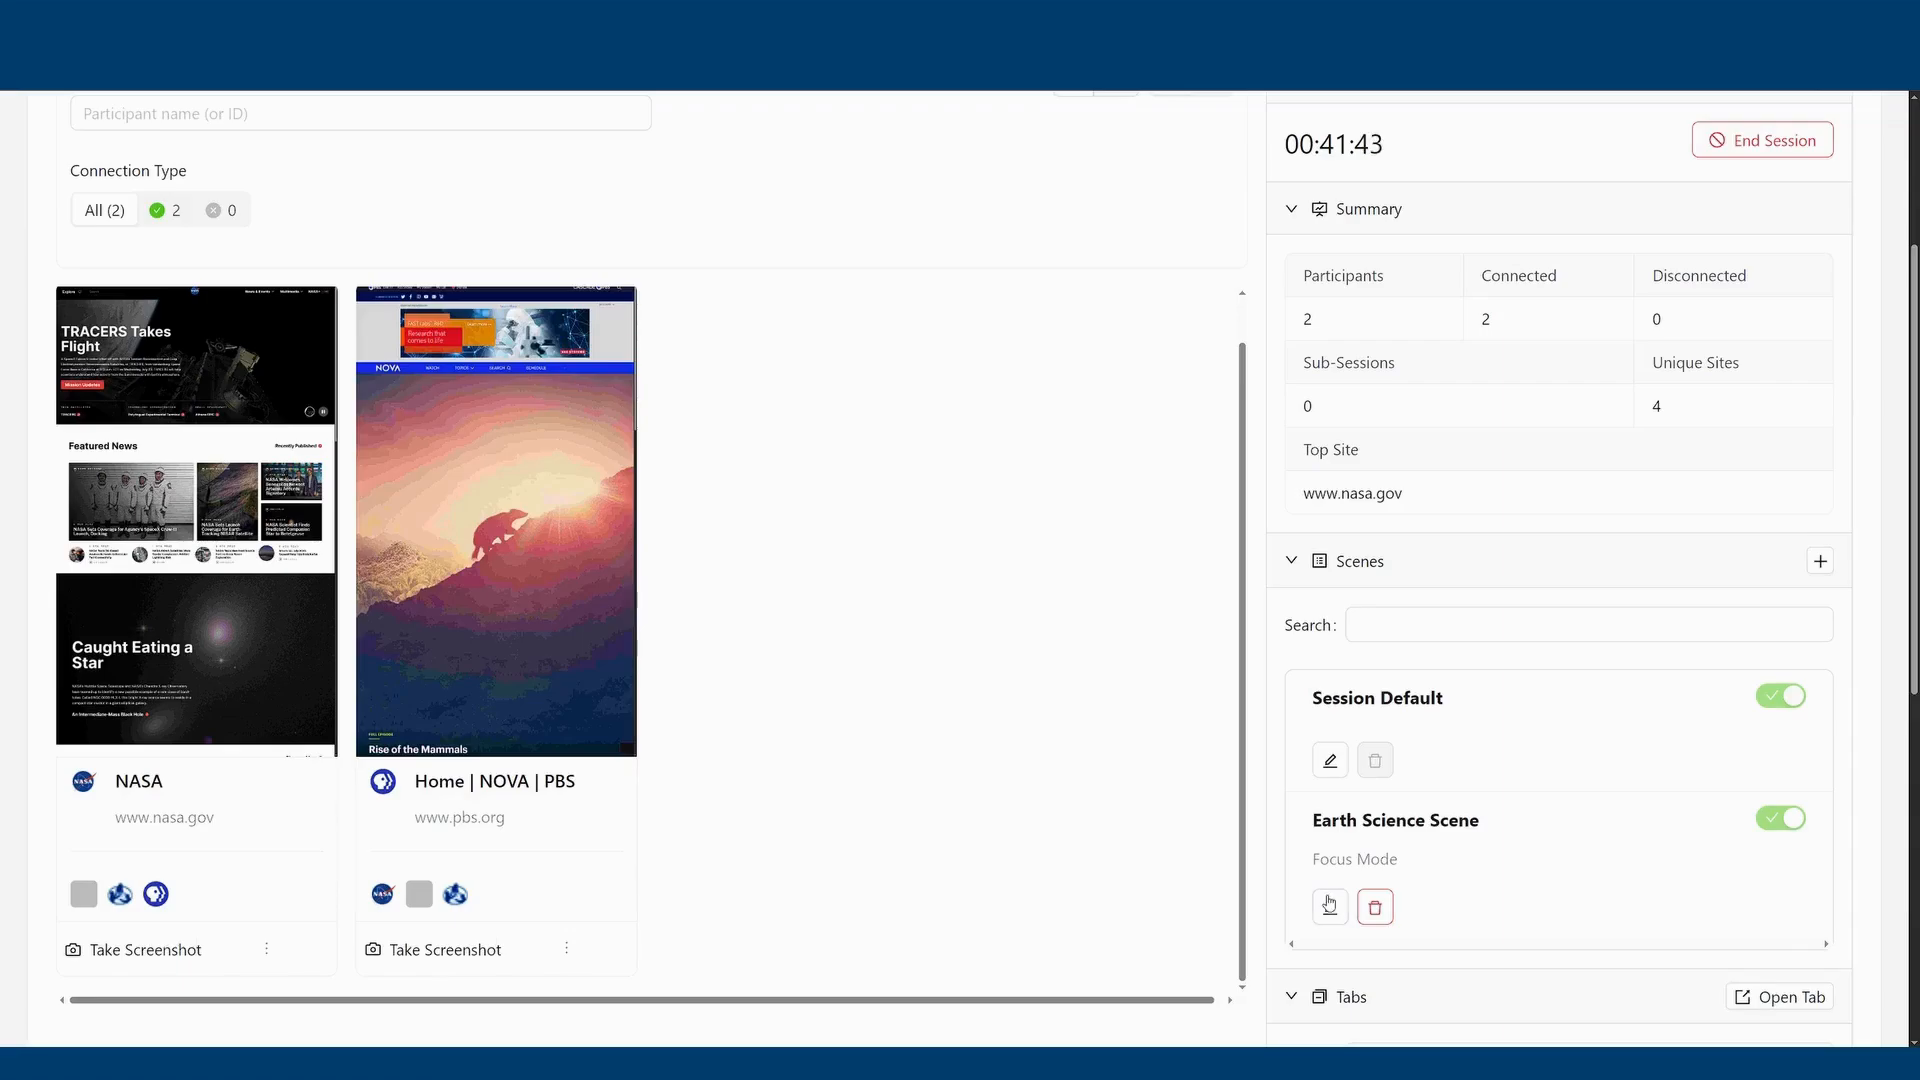
Review the Earth Science Scene's allowed and blocked sites, Focus Mode policy and user access, and close the configuration.
click(1330, 906)
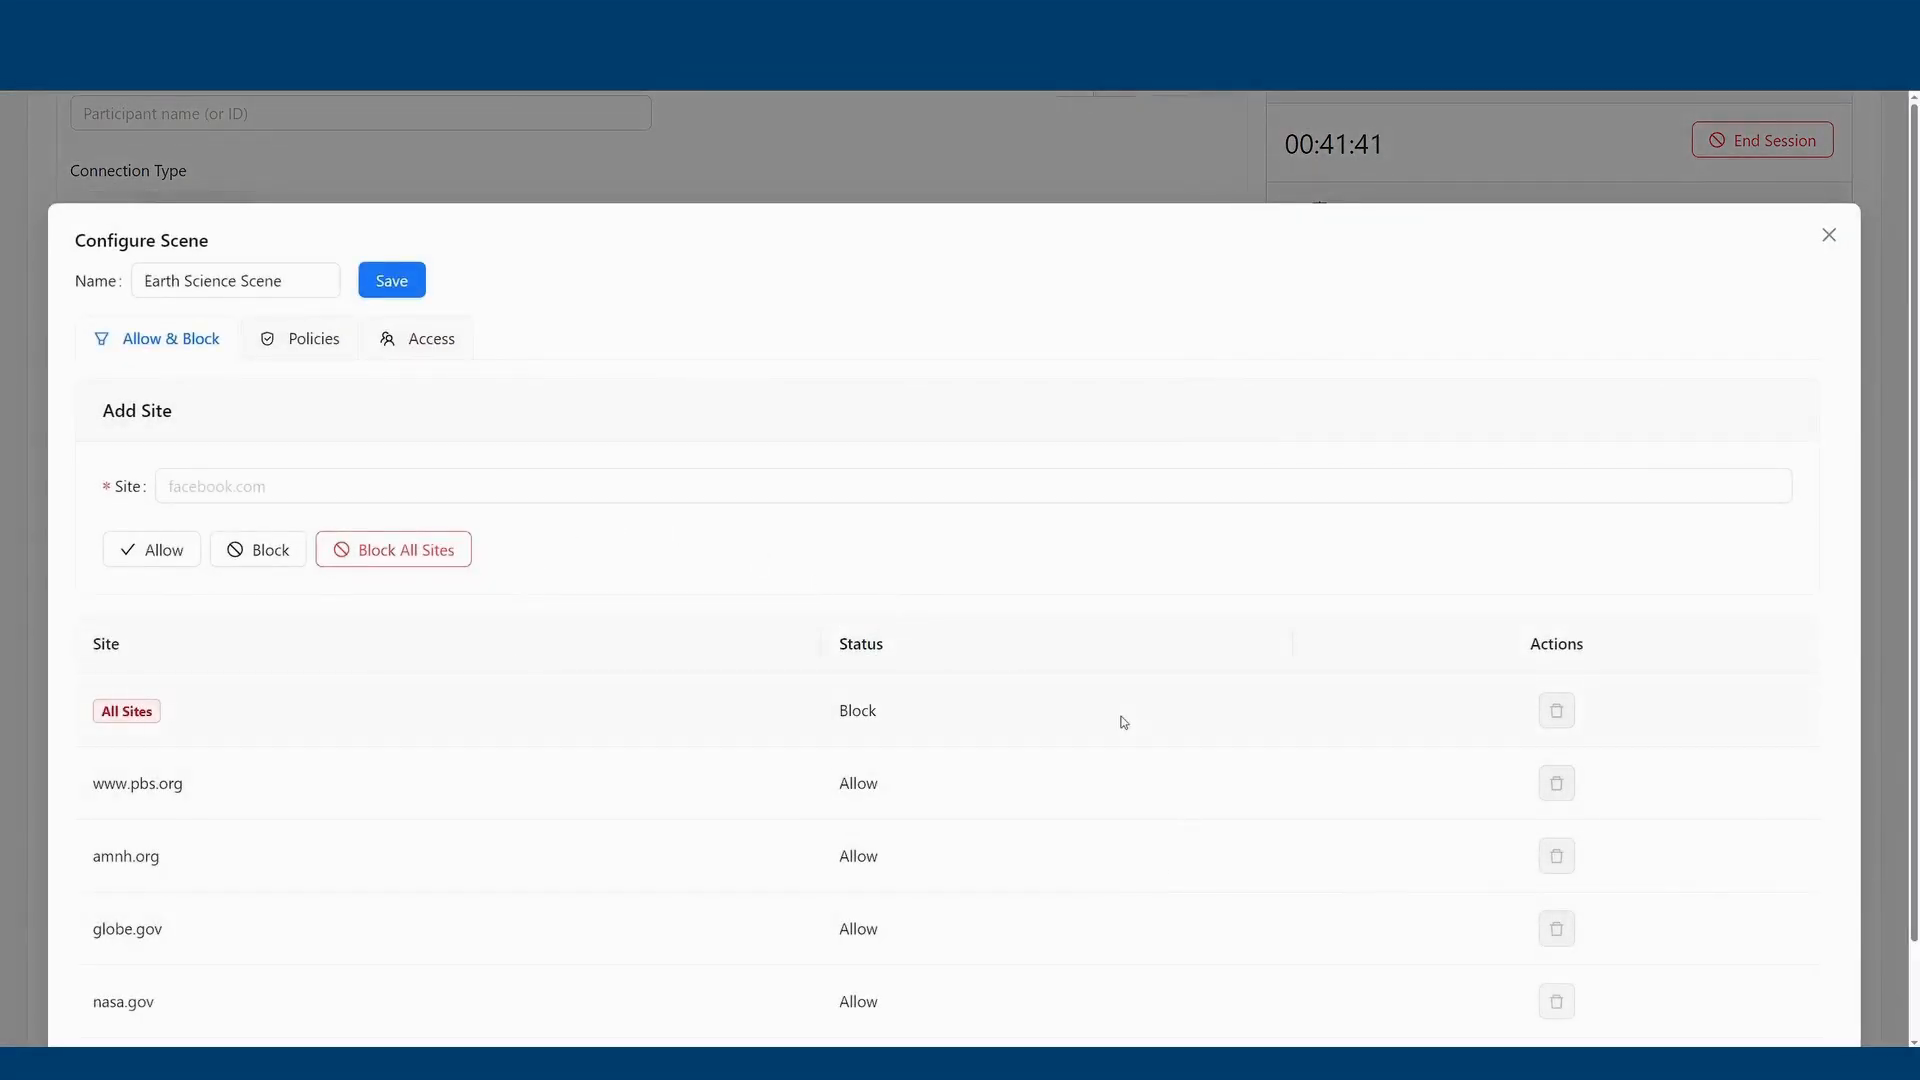
scroll(280, 720, down, 2)
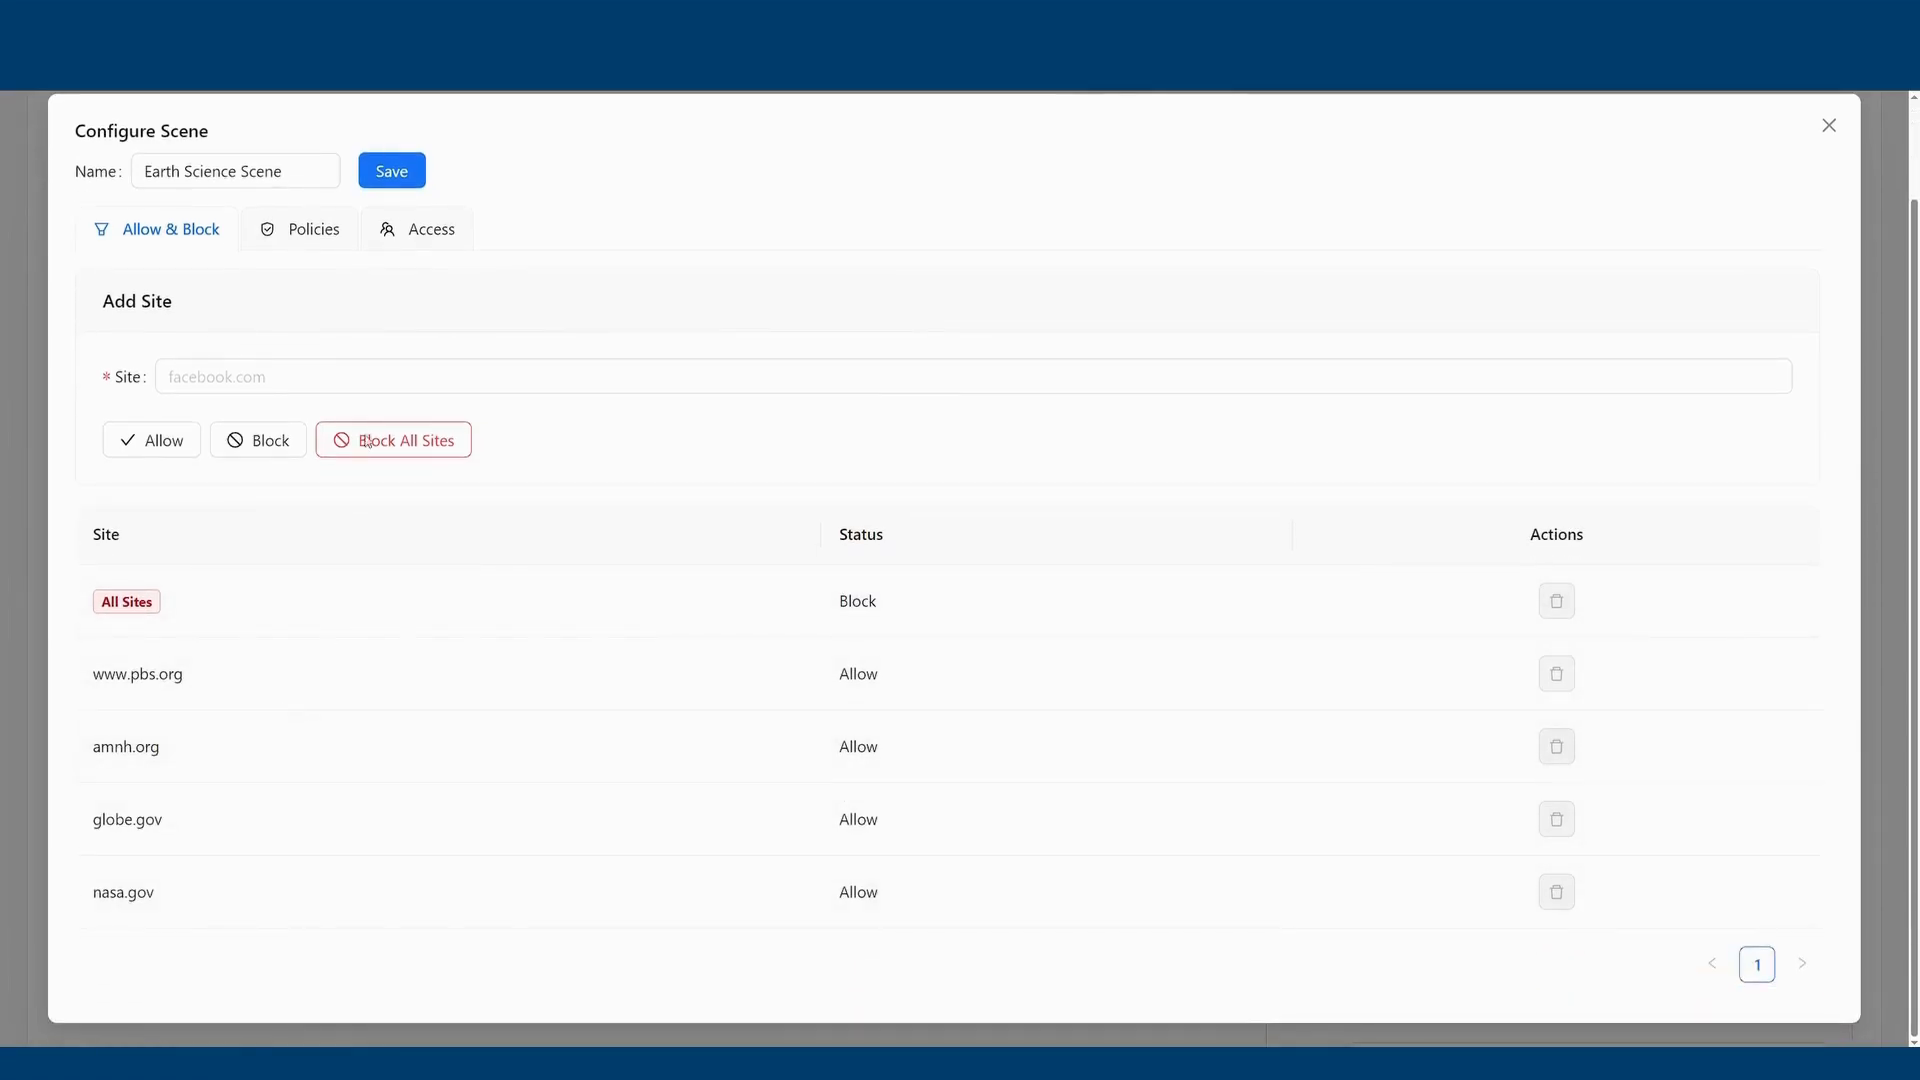
click(310, 240)
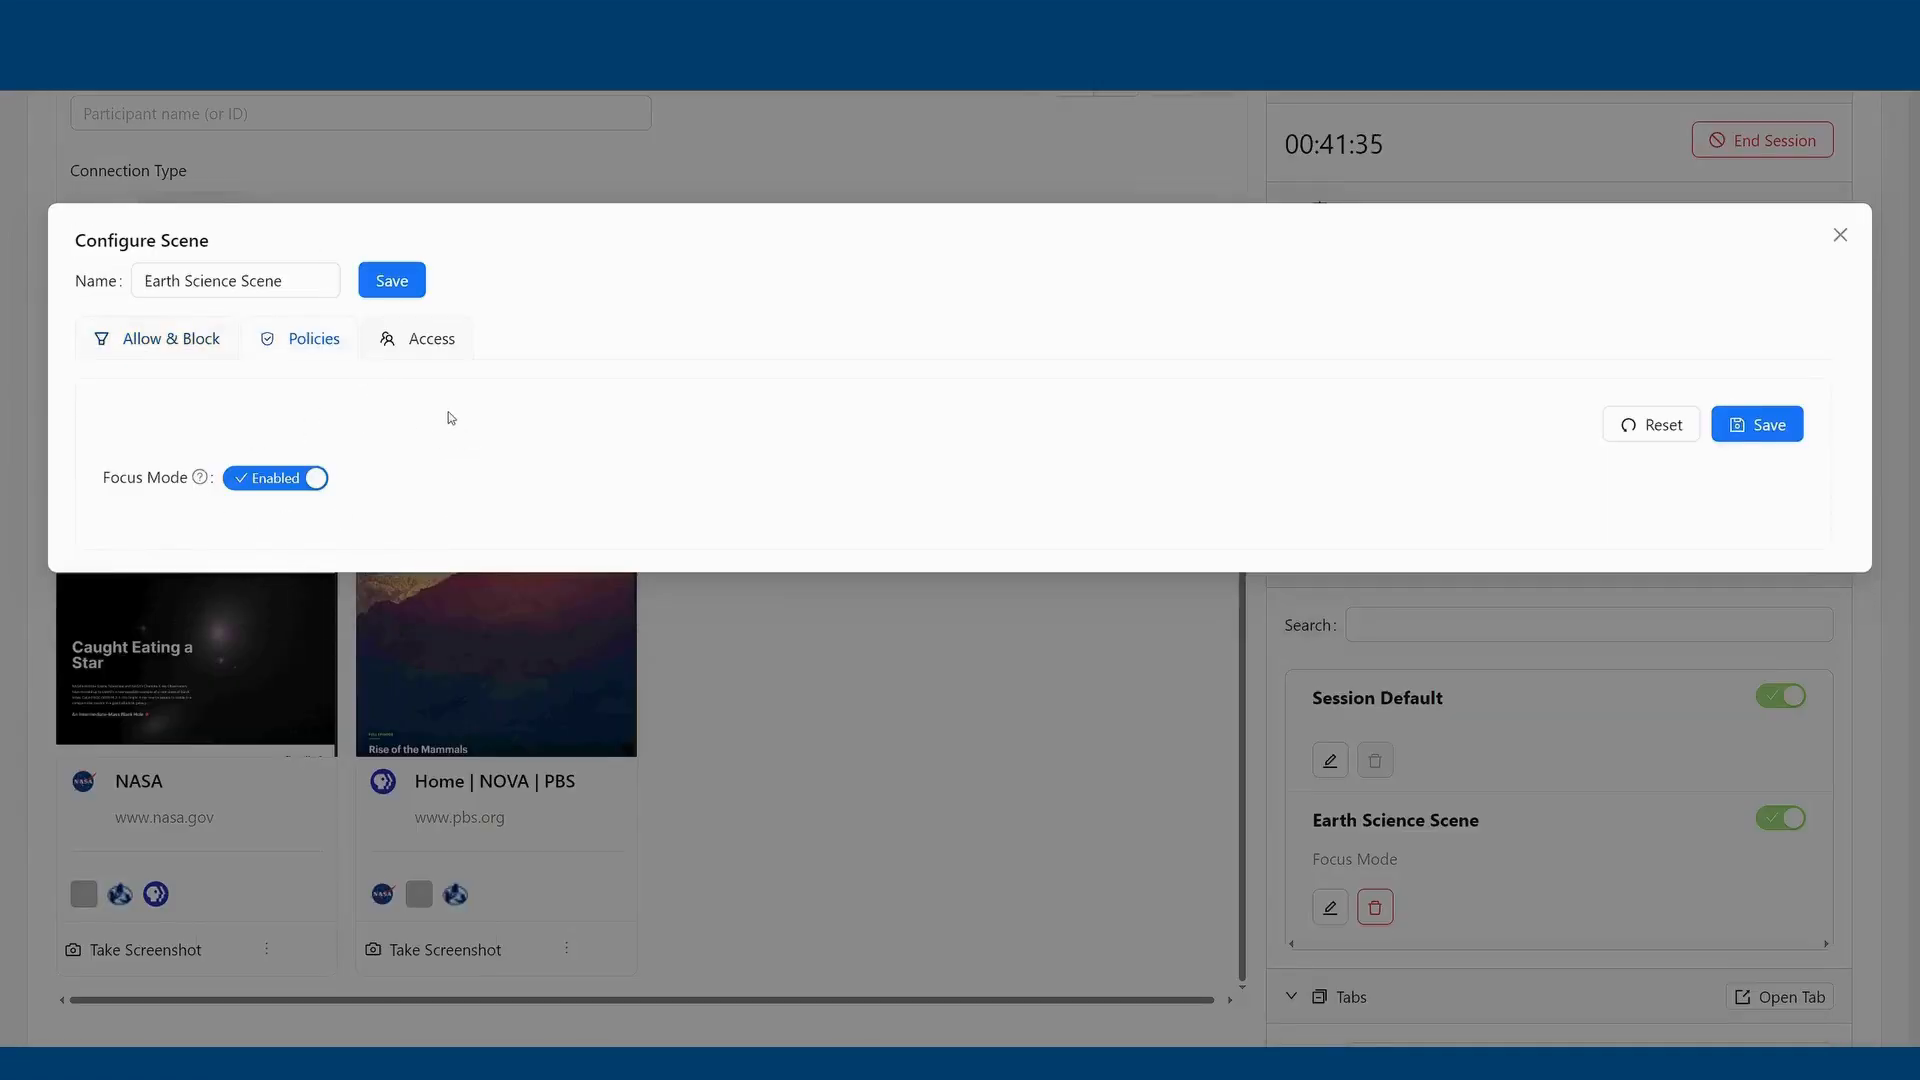
click(440, 346)
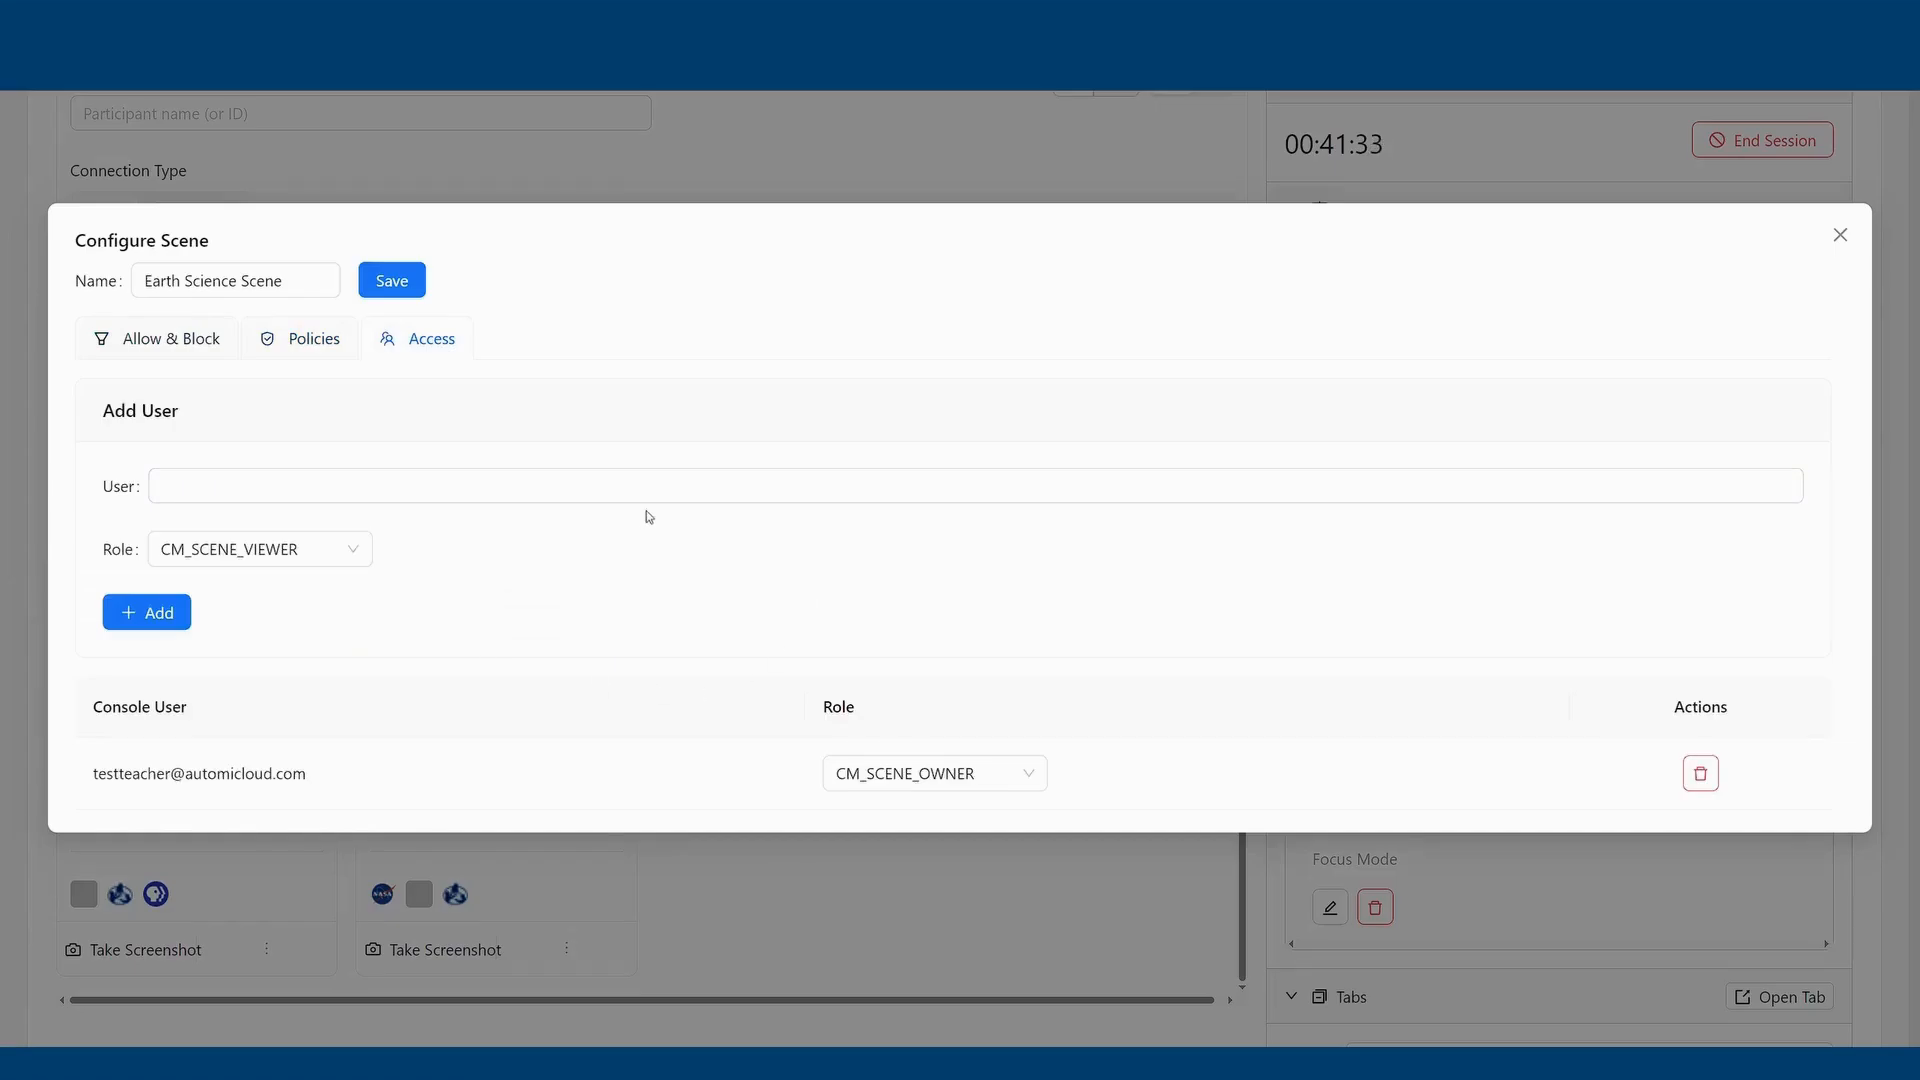
click(1838, 236)
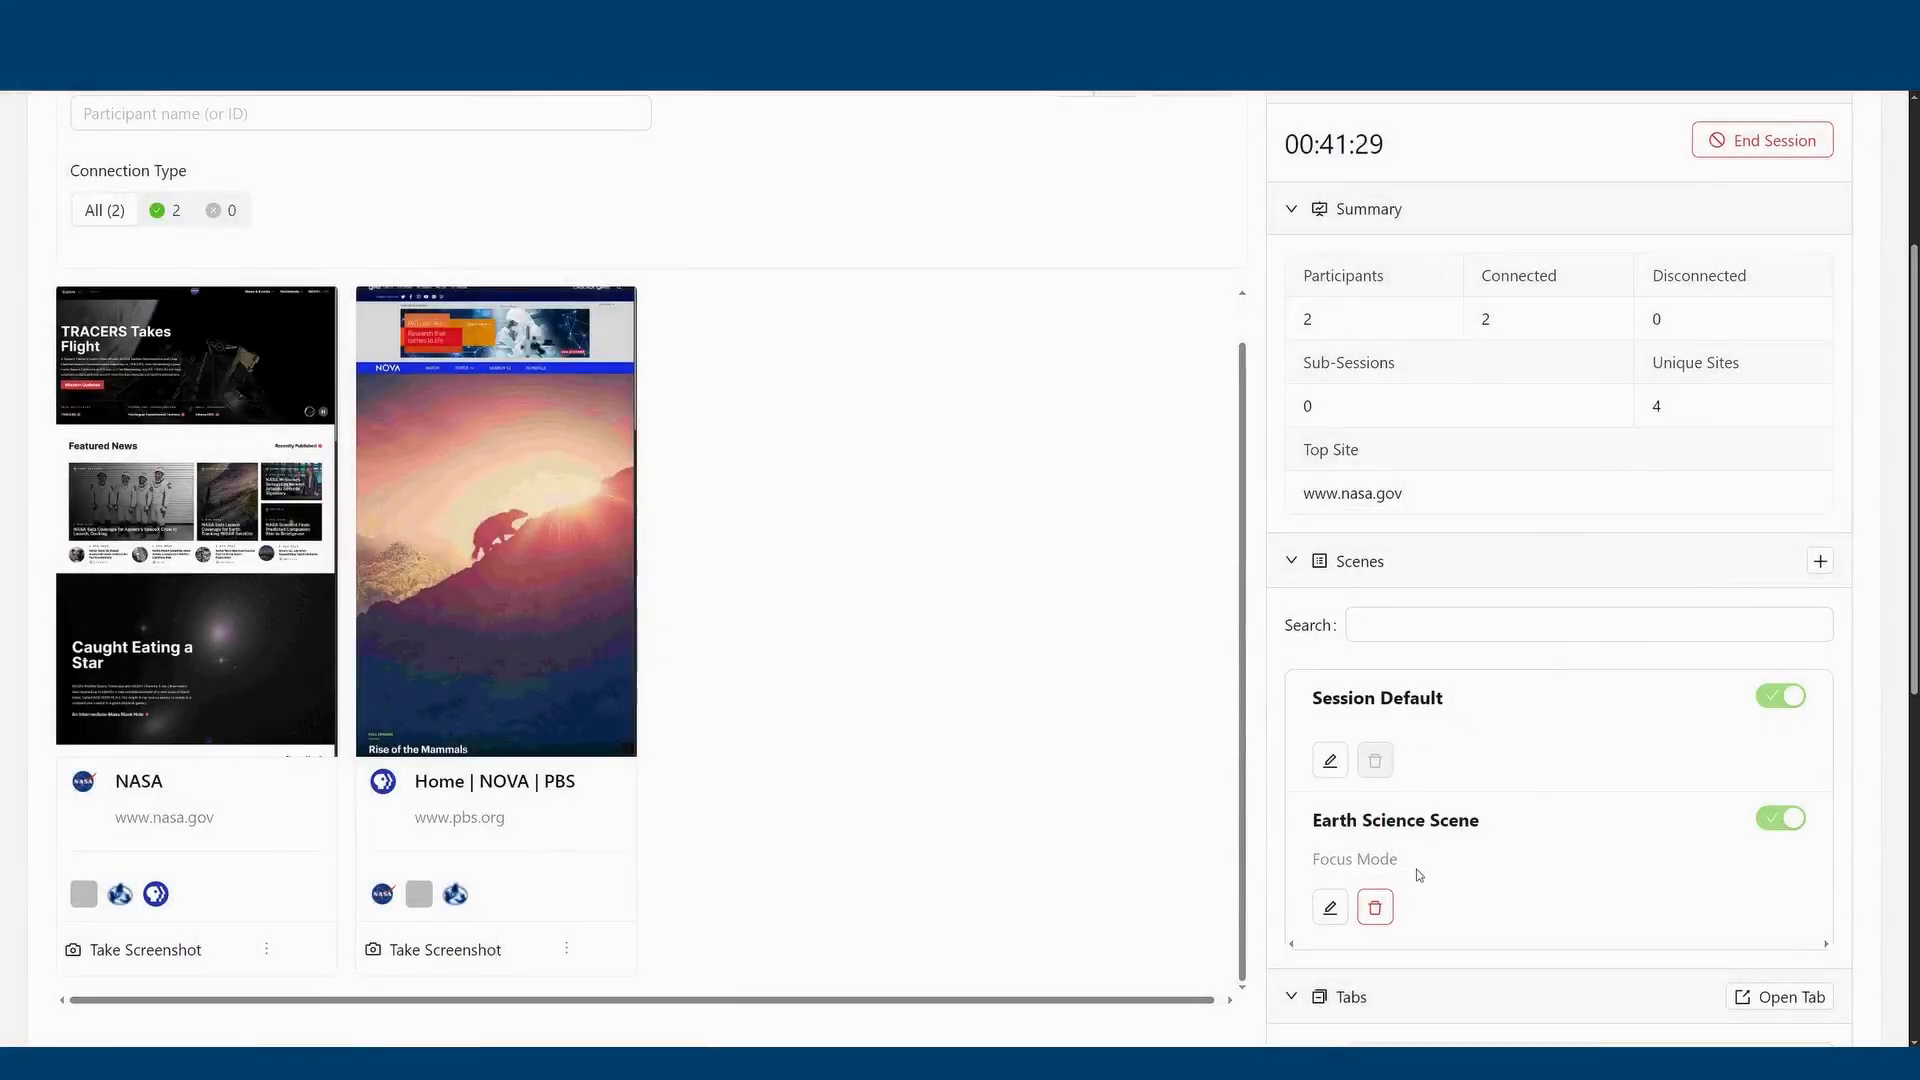
Remove the Earth Science Scene from the session.
click(1380, 920)
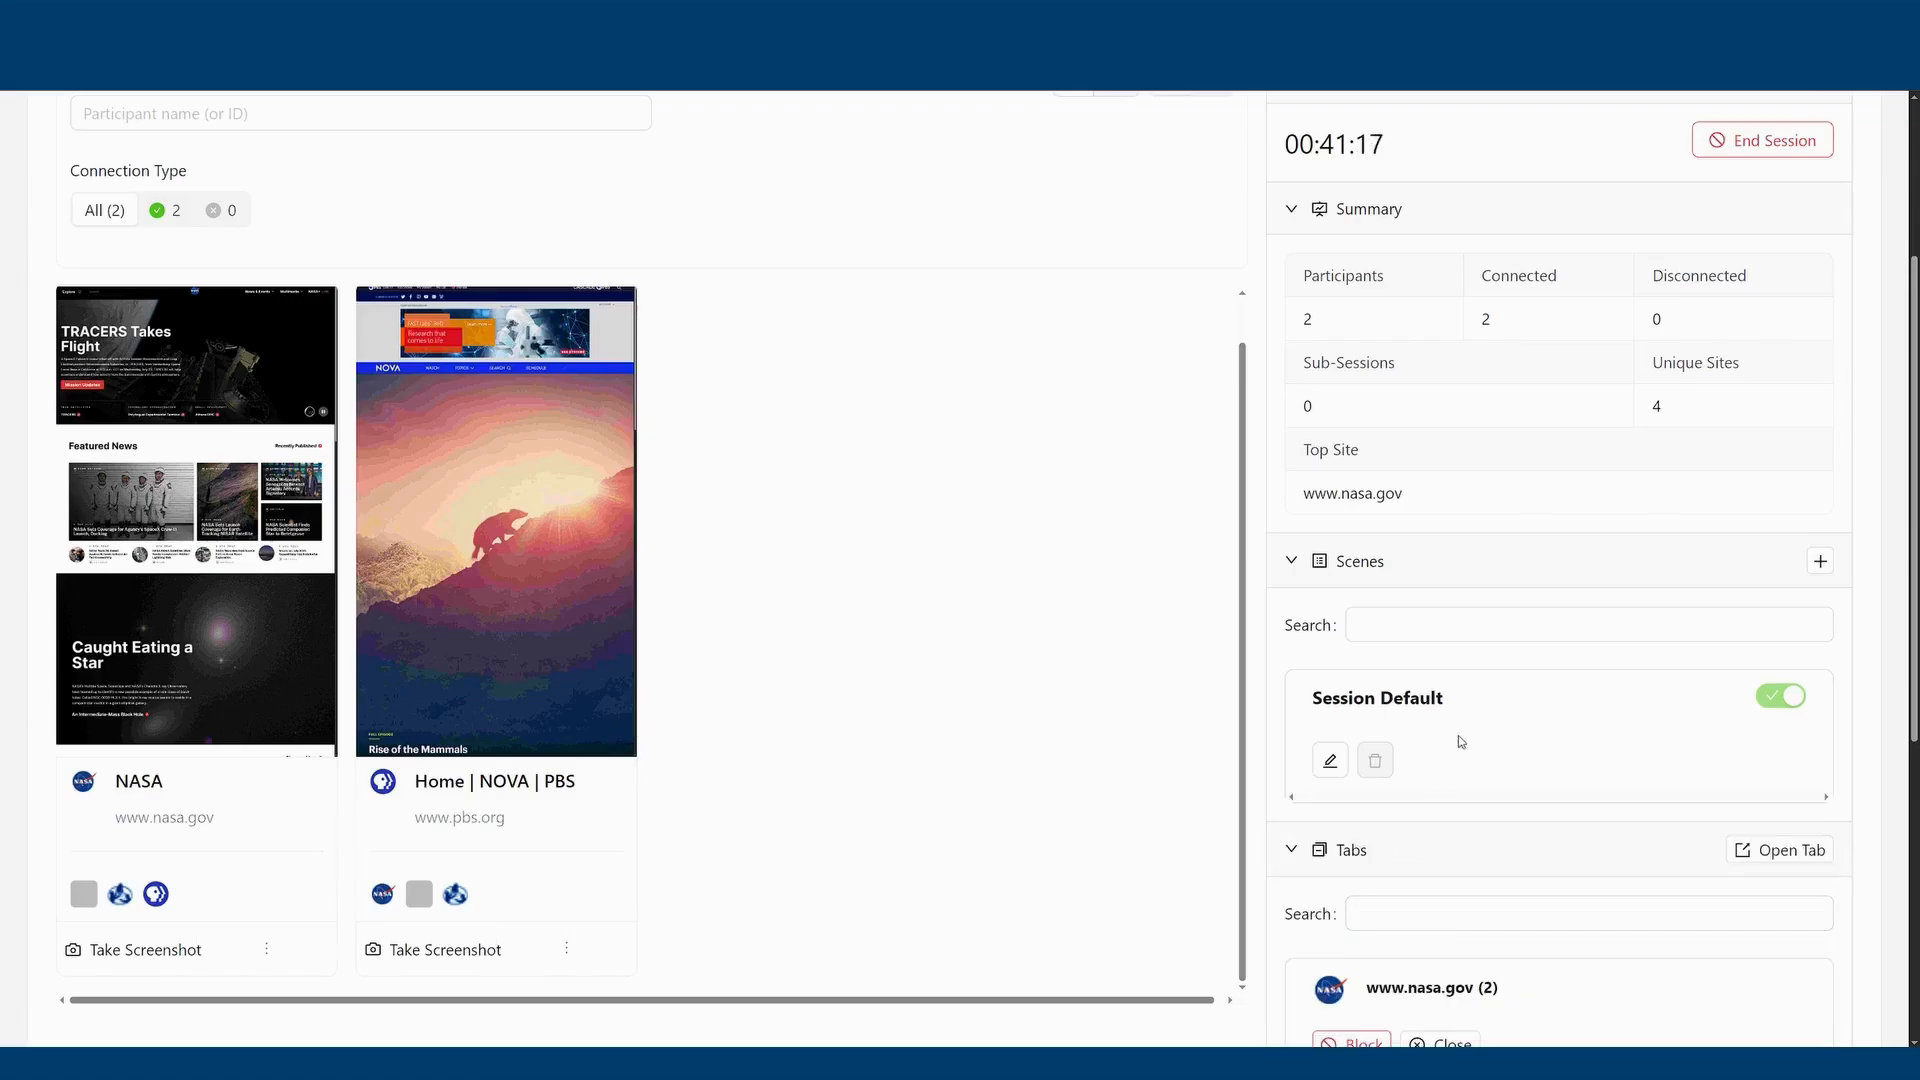
Open google.com in a new tab for all session participants and check their screen previews.
scroll(1490, 697, down, 1)
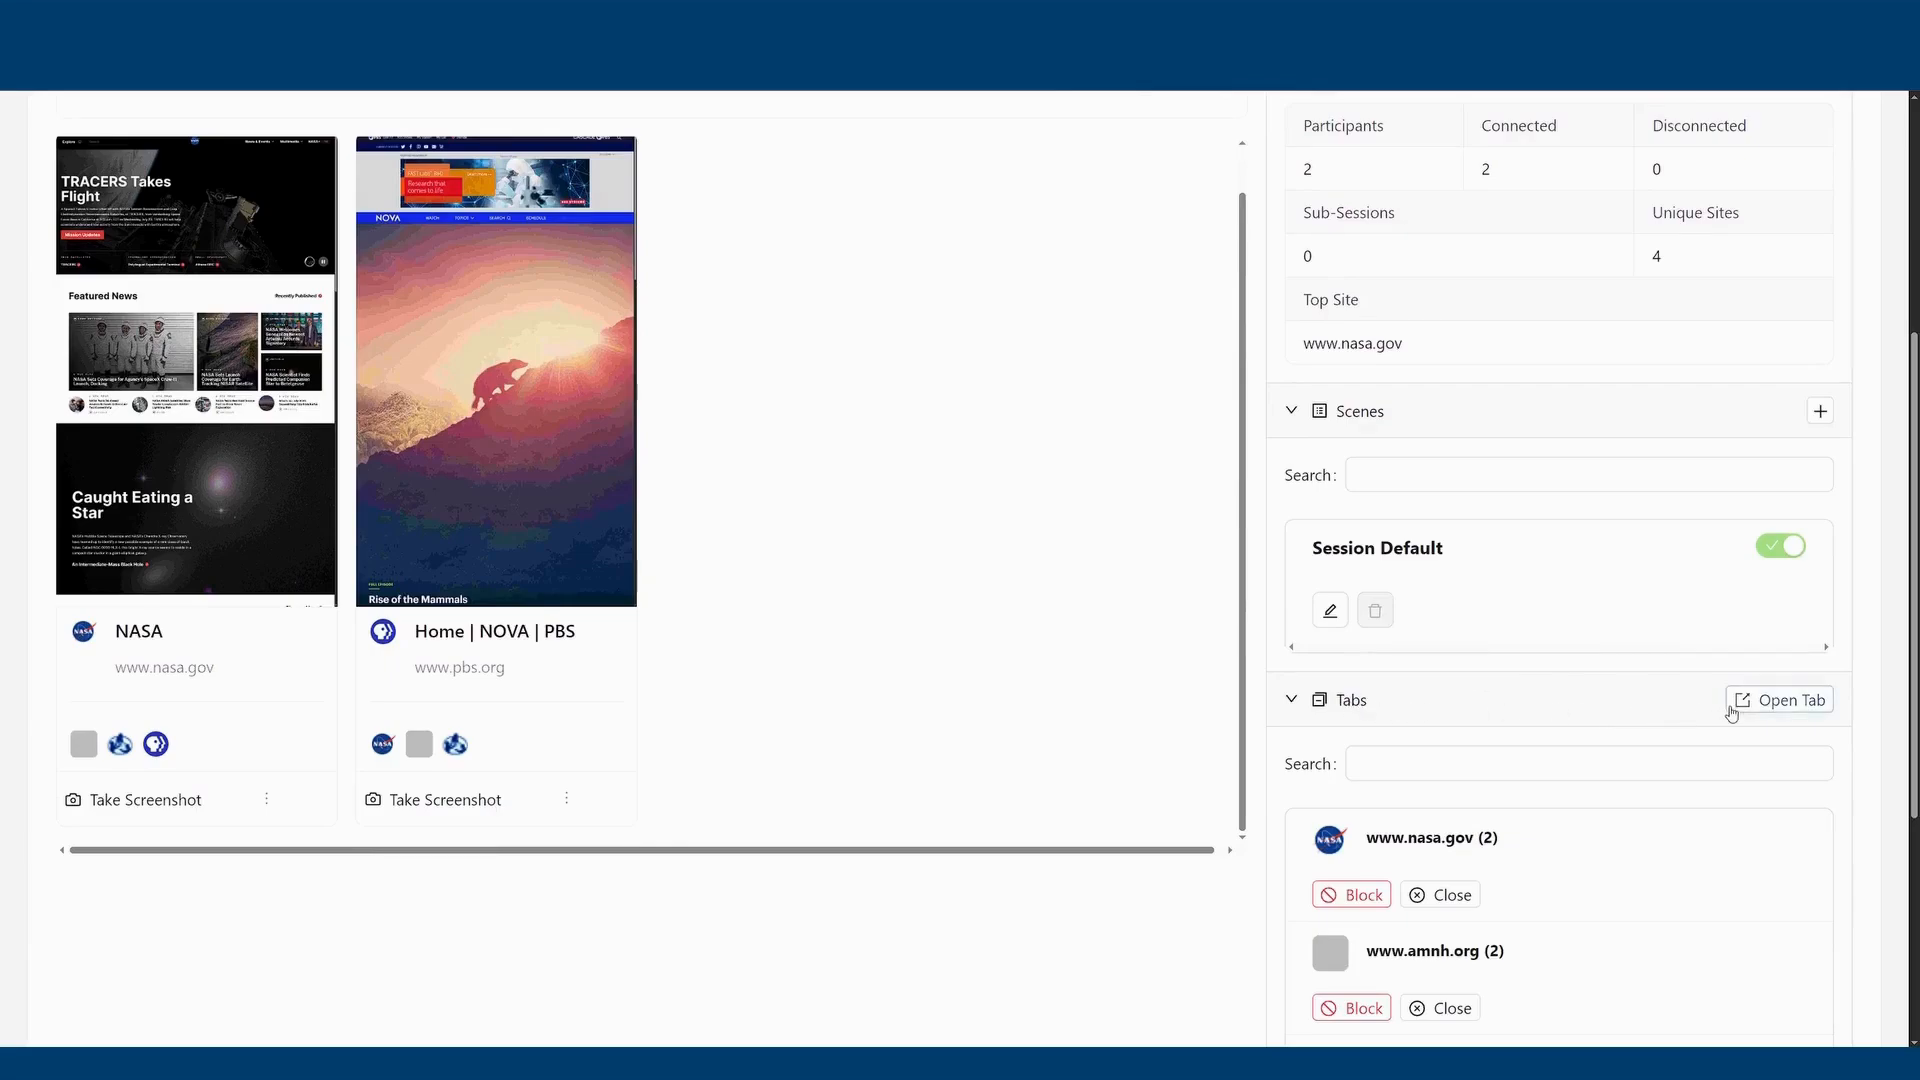
scroll(1629, 708, down, 2)
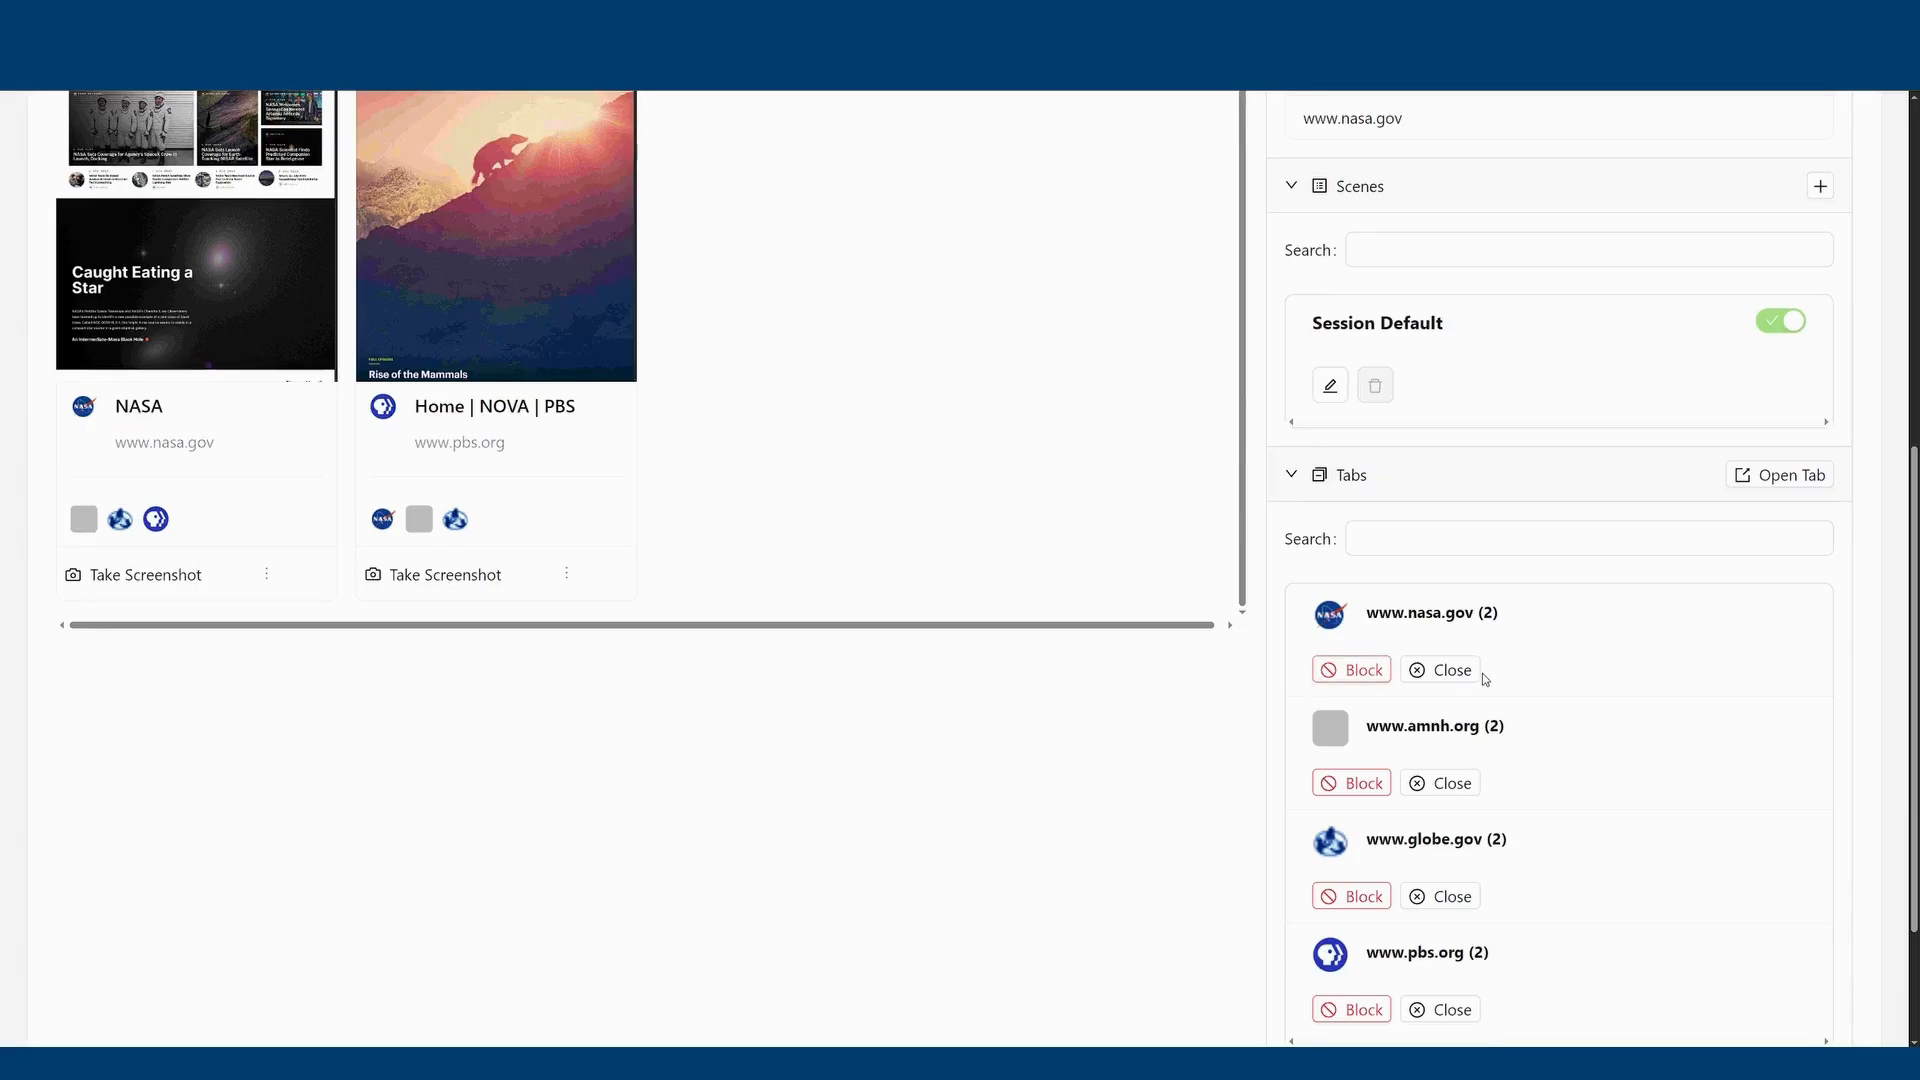
click(1462, 544)
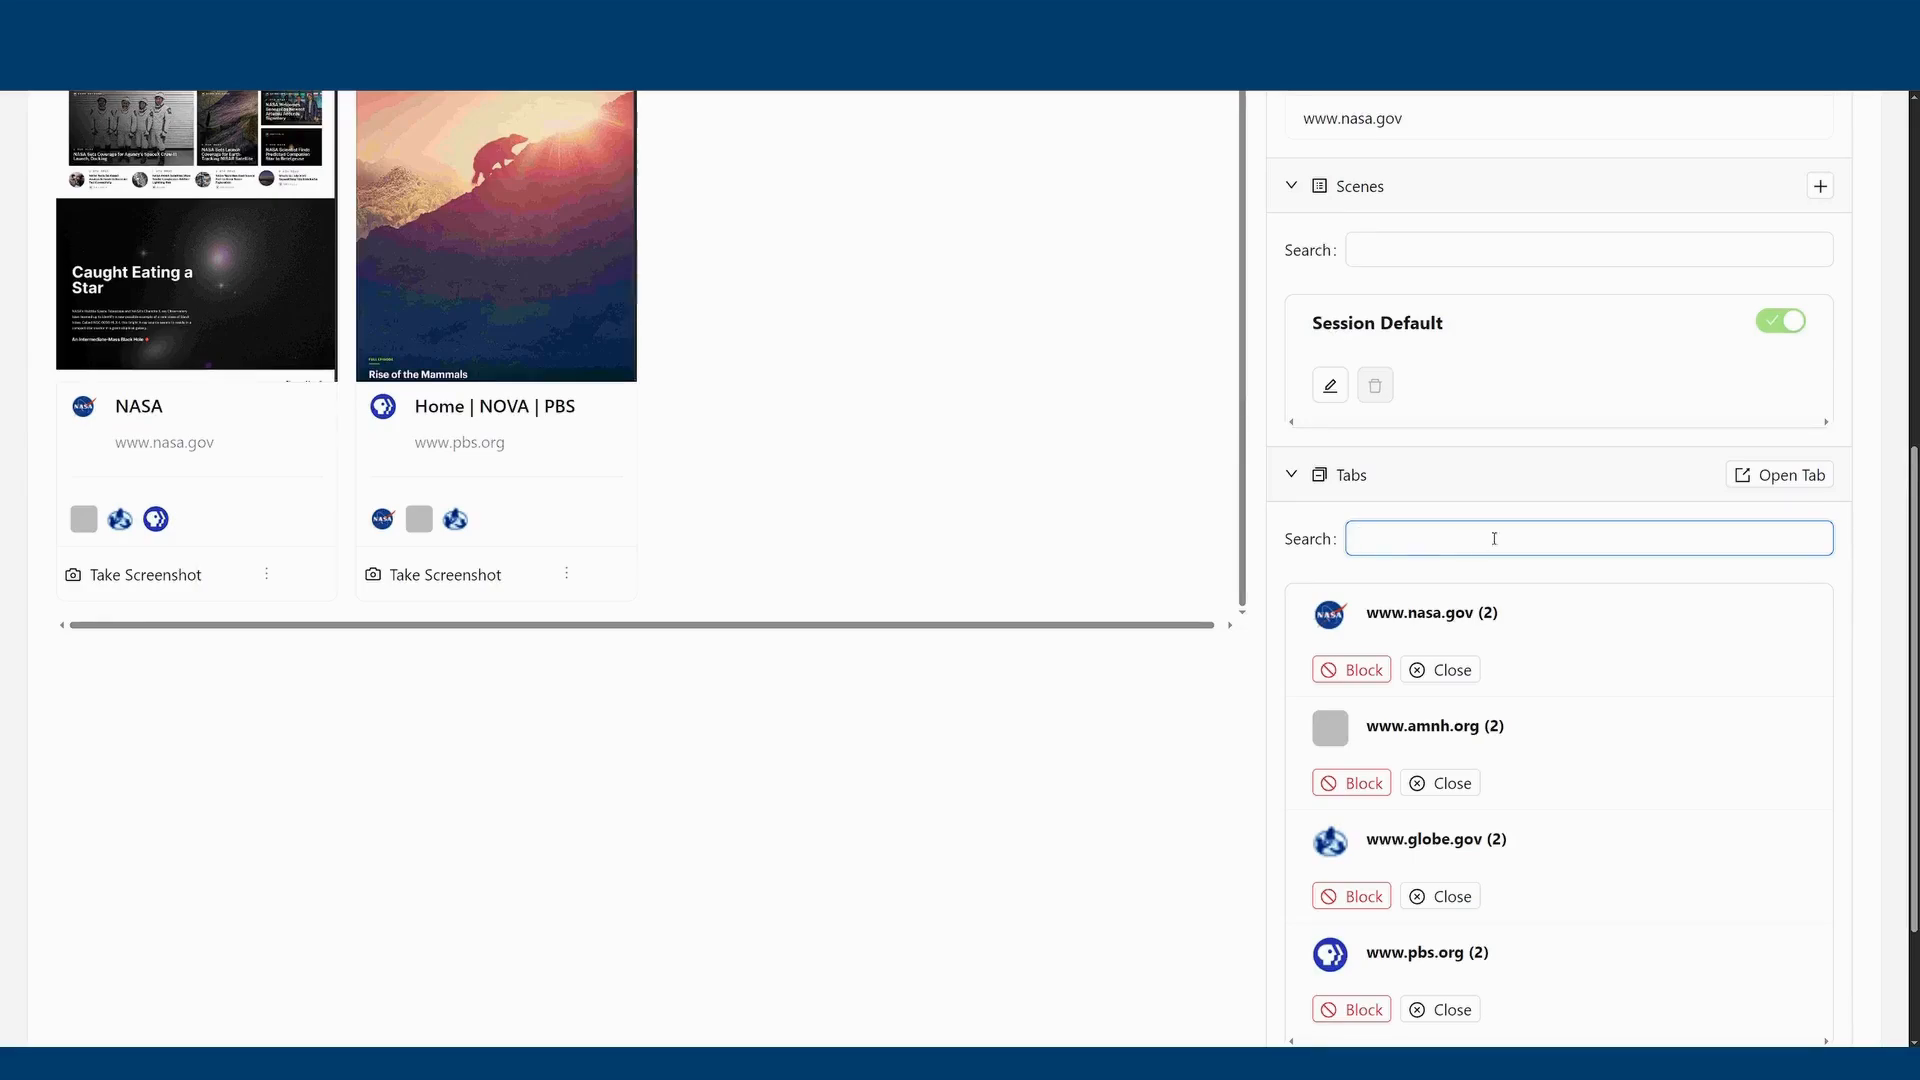
click(1770, 478)
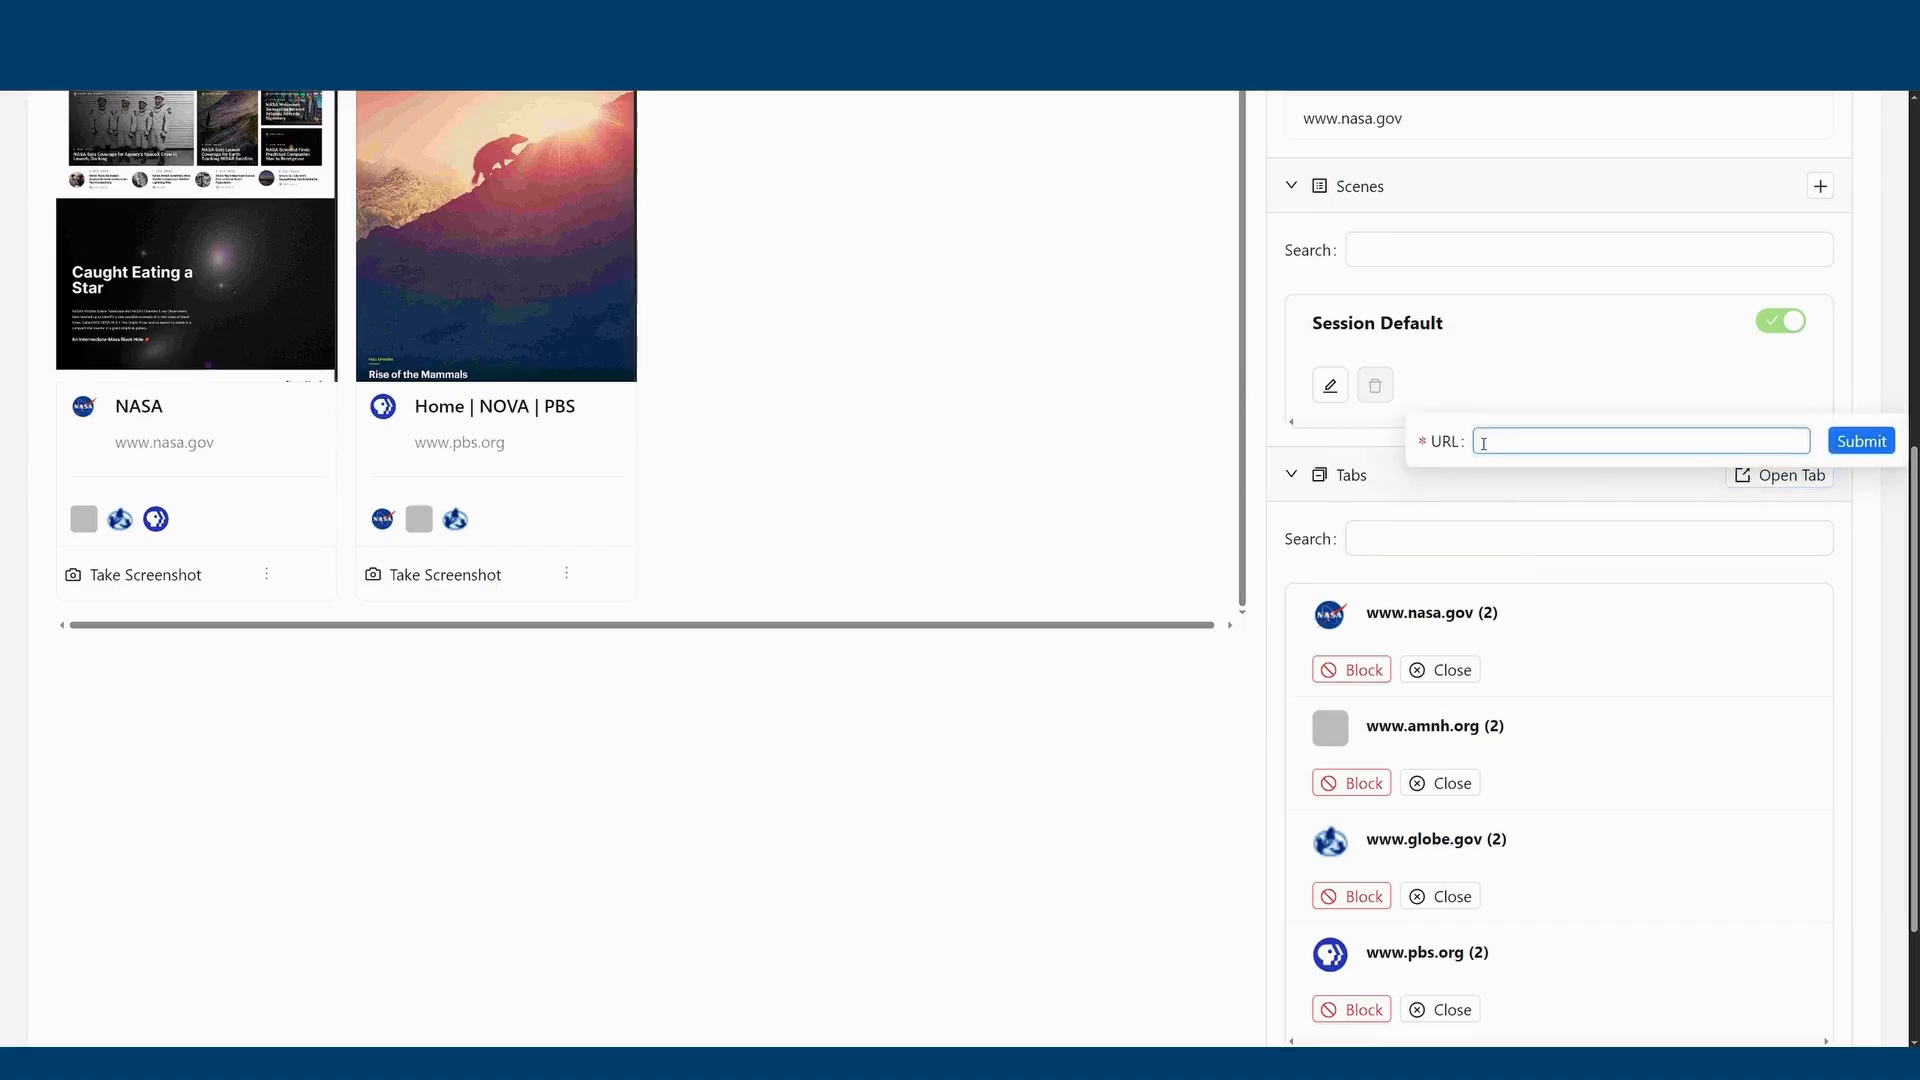
text(google.com)
click(1866, 441)
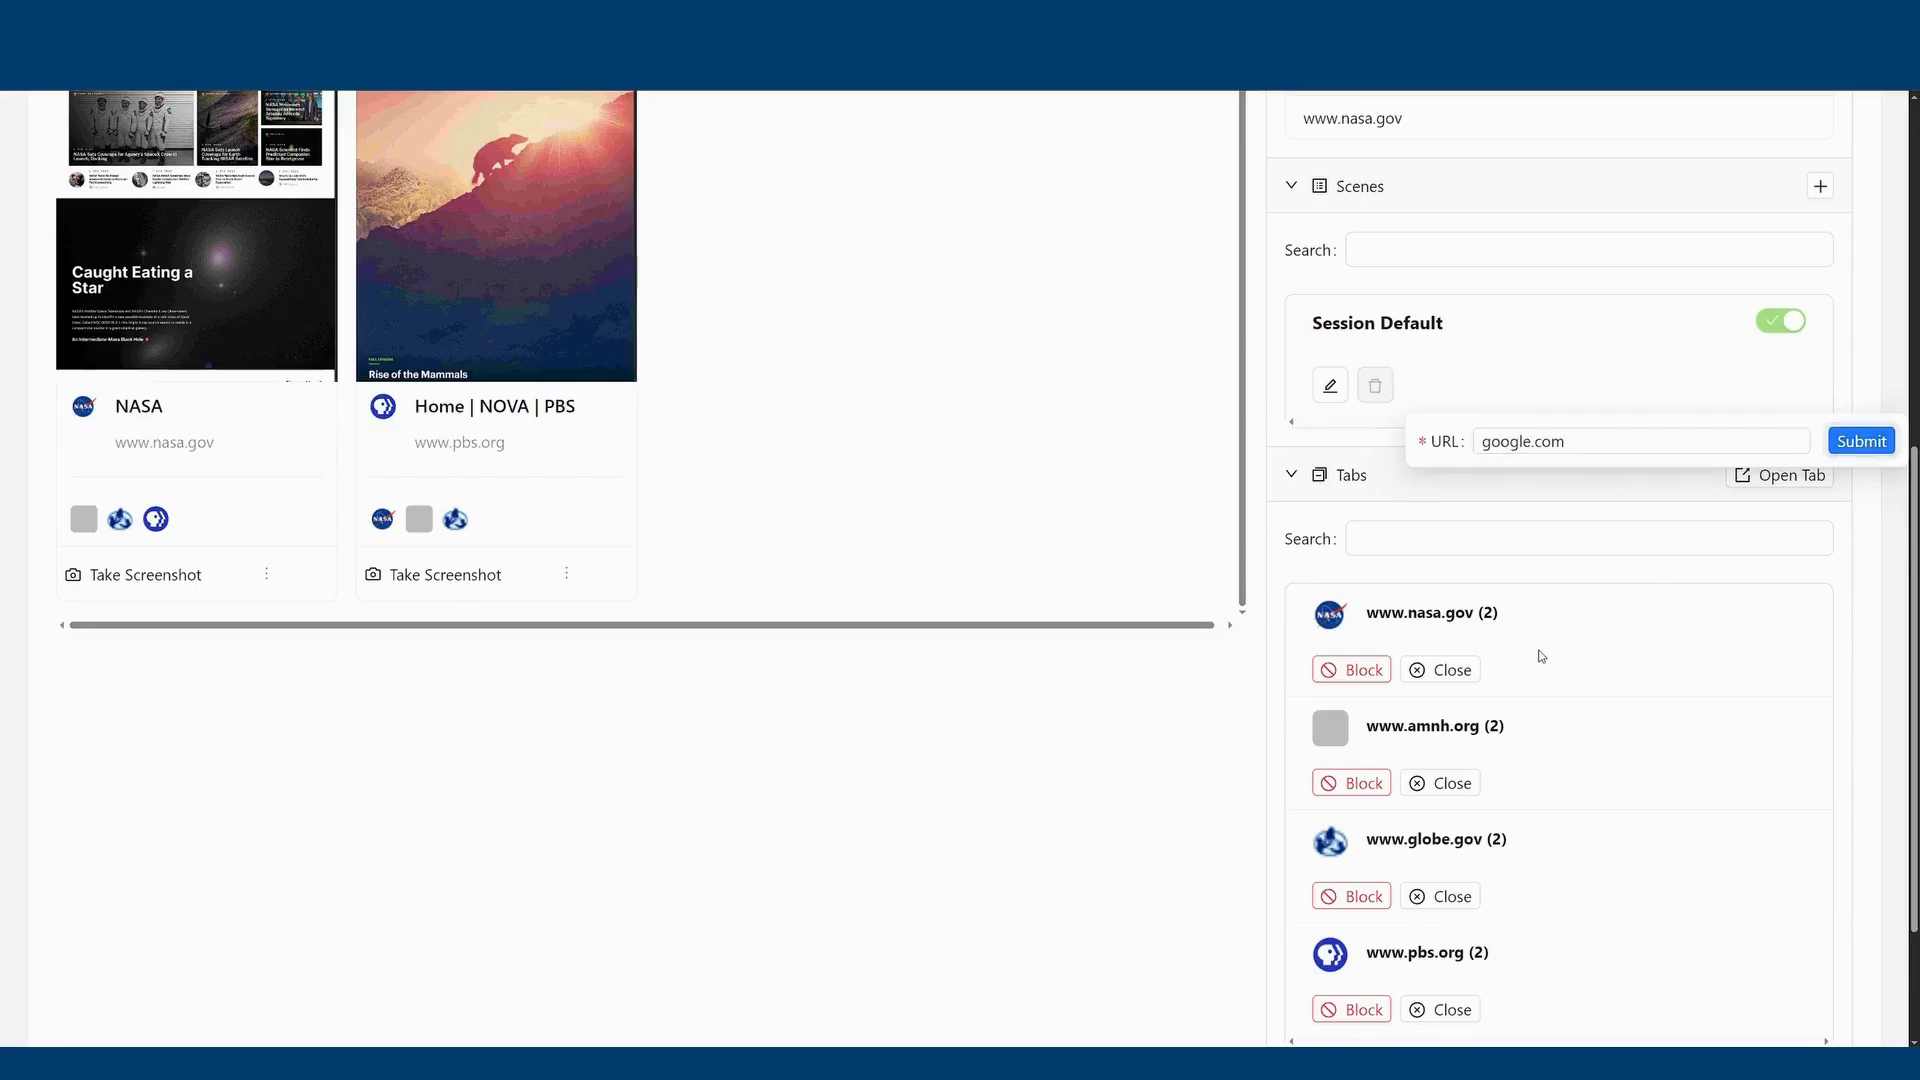
scroll(975, 533, up, 1)
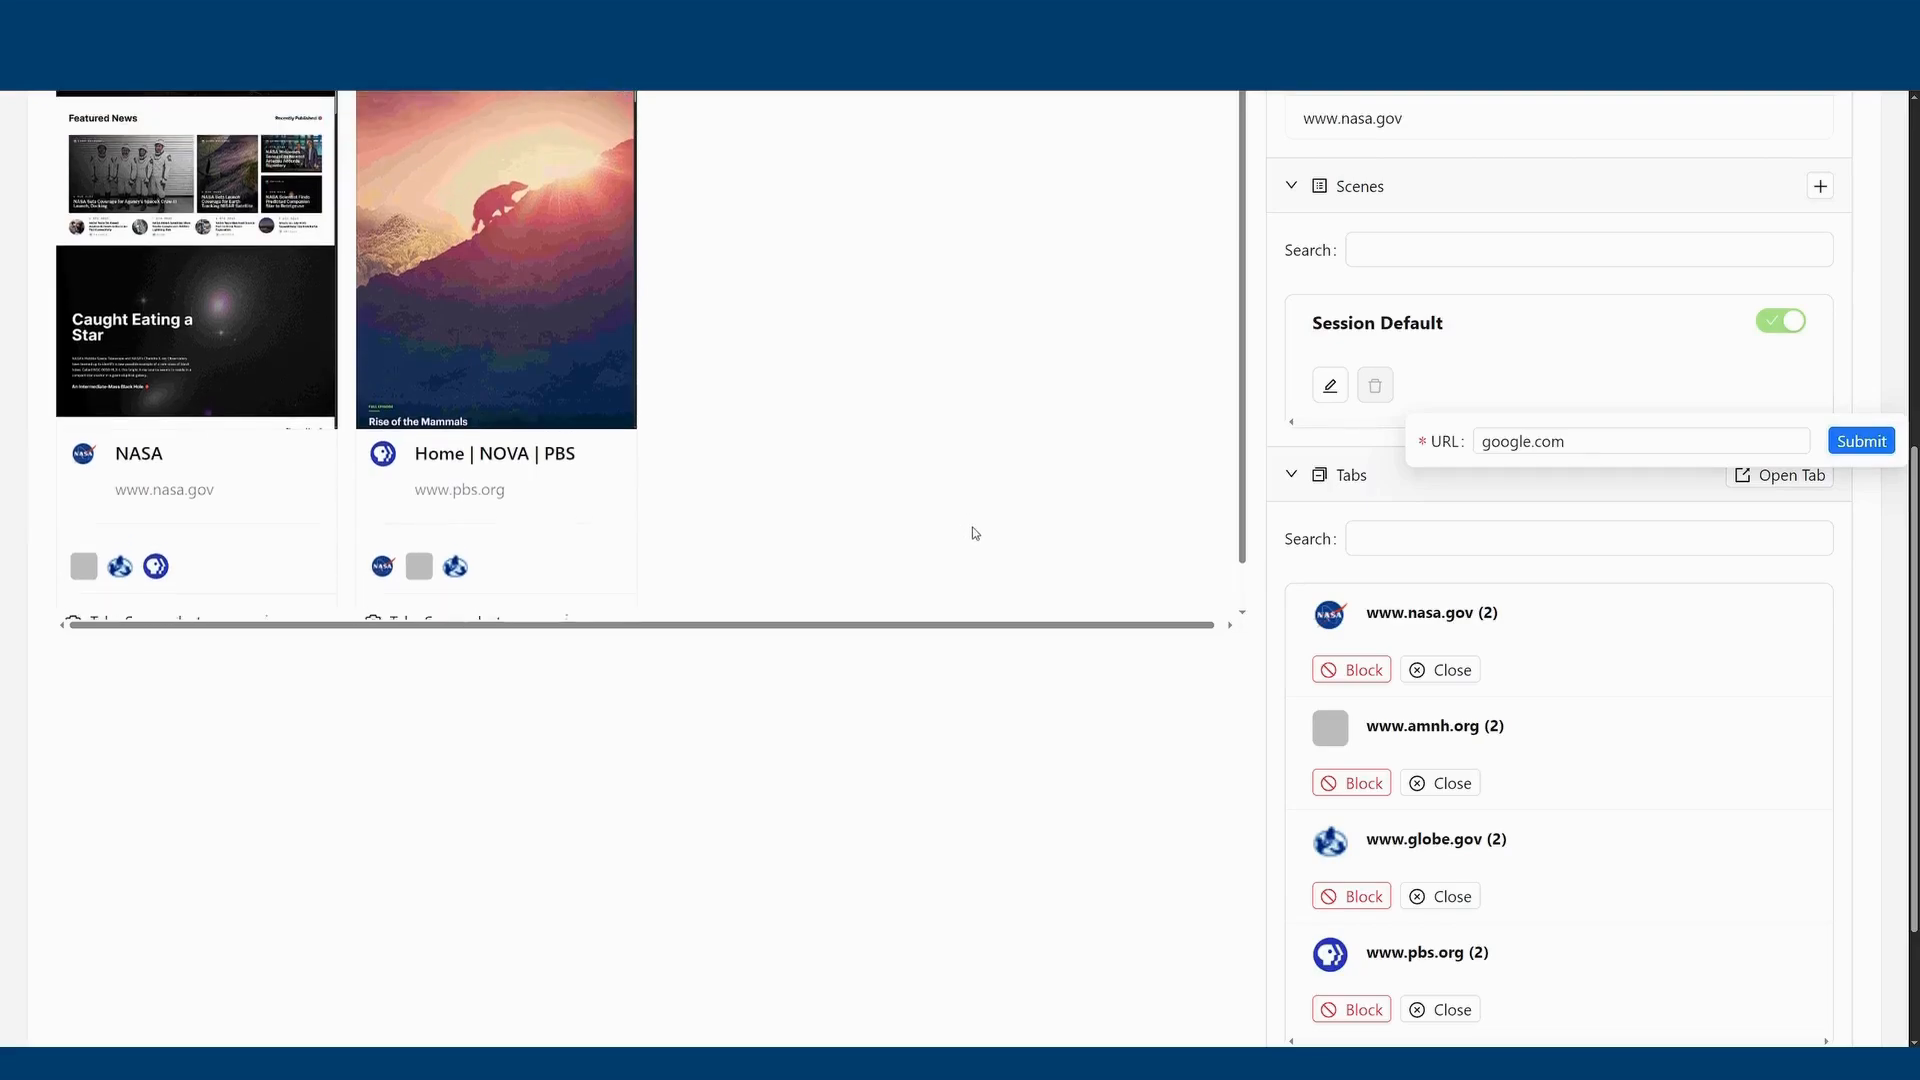
click(974, 532)
scroll(968, 614, up, 3)
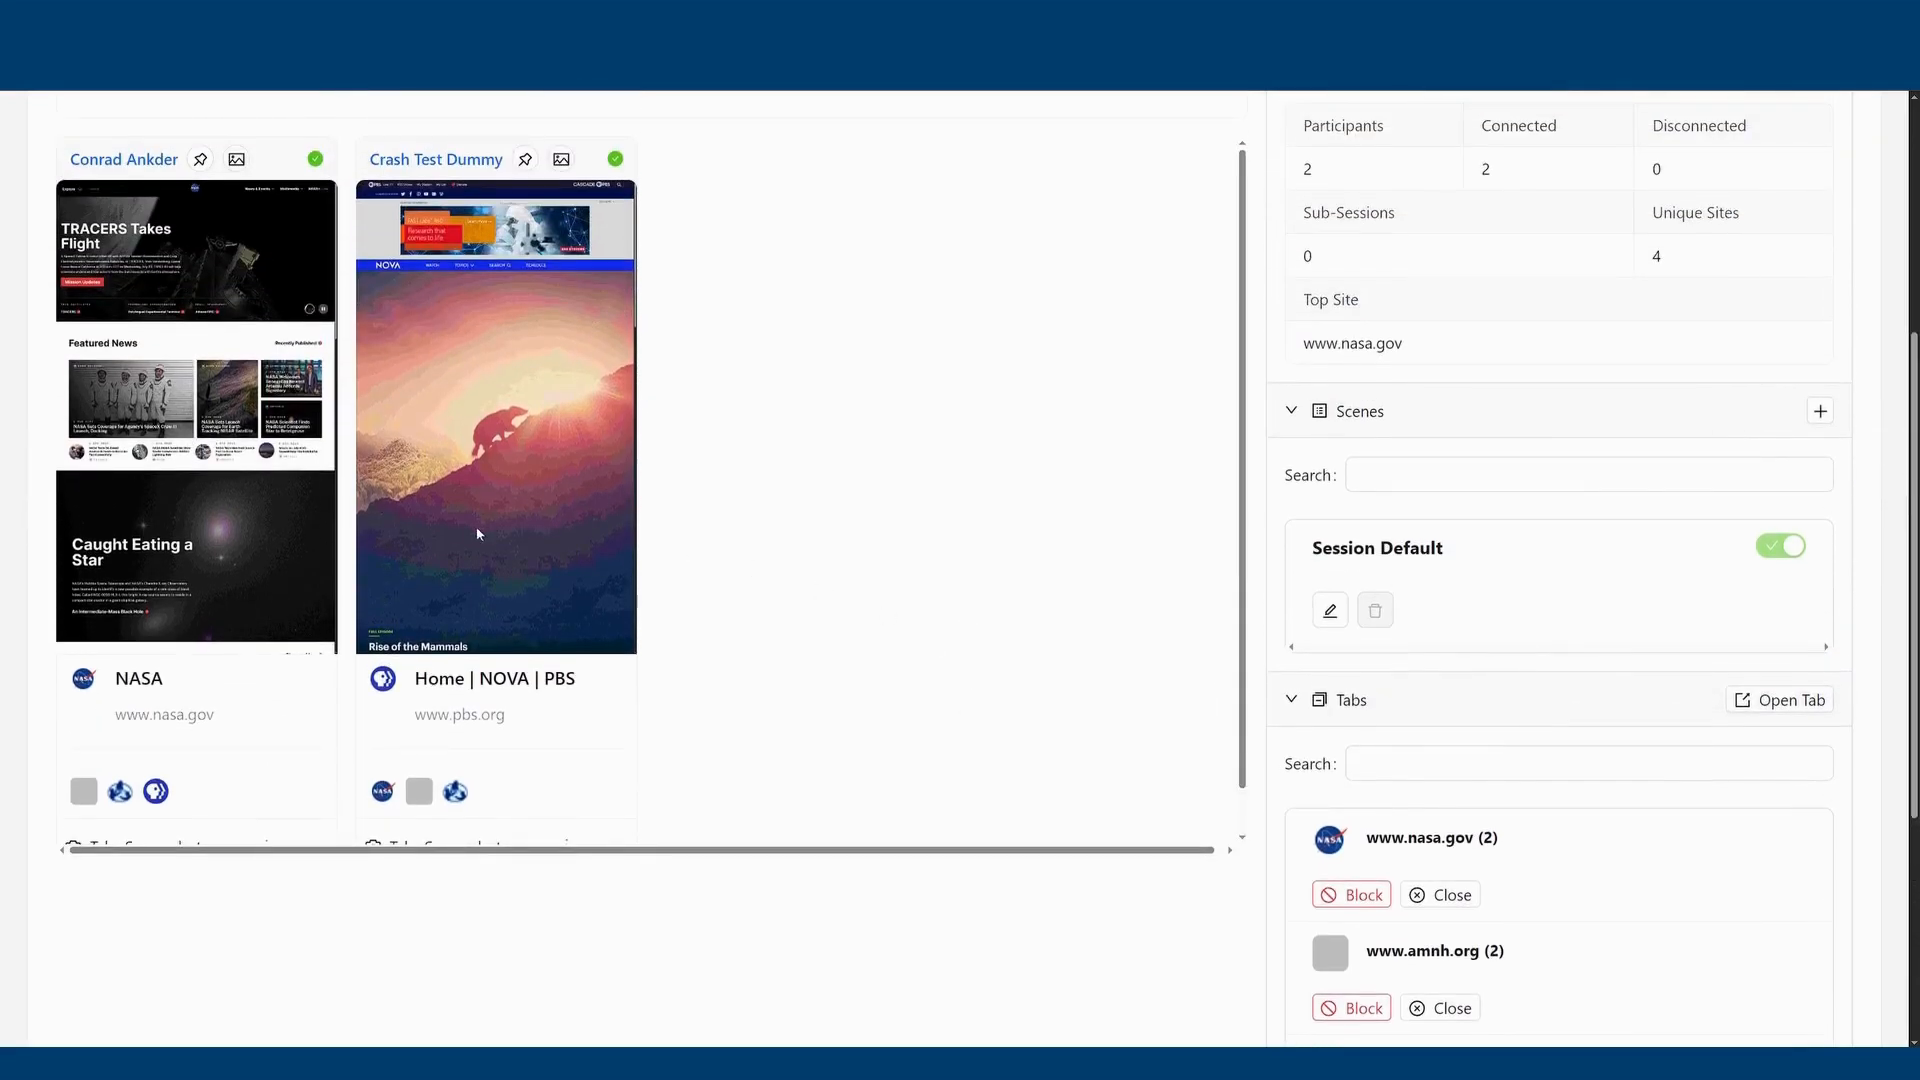
mouse_move(312, 485)
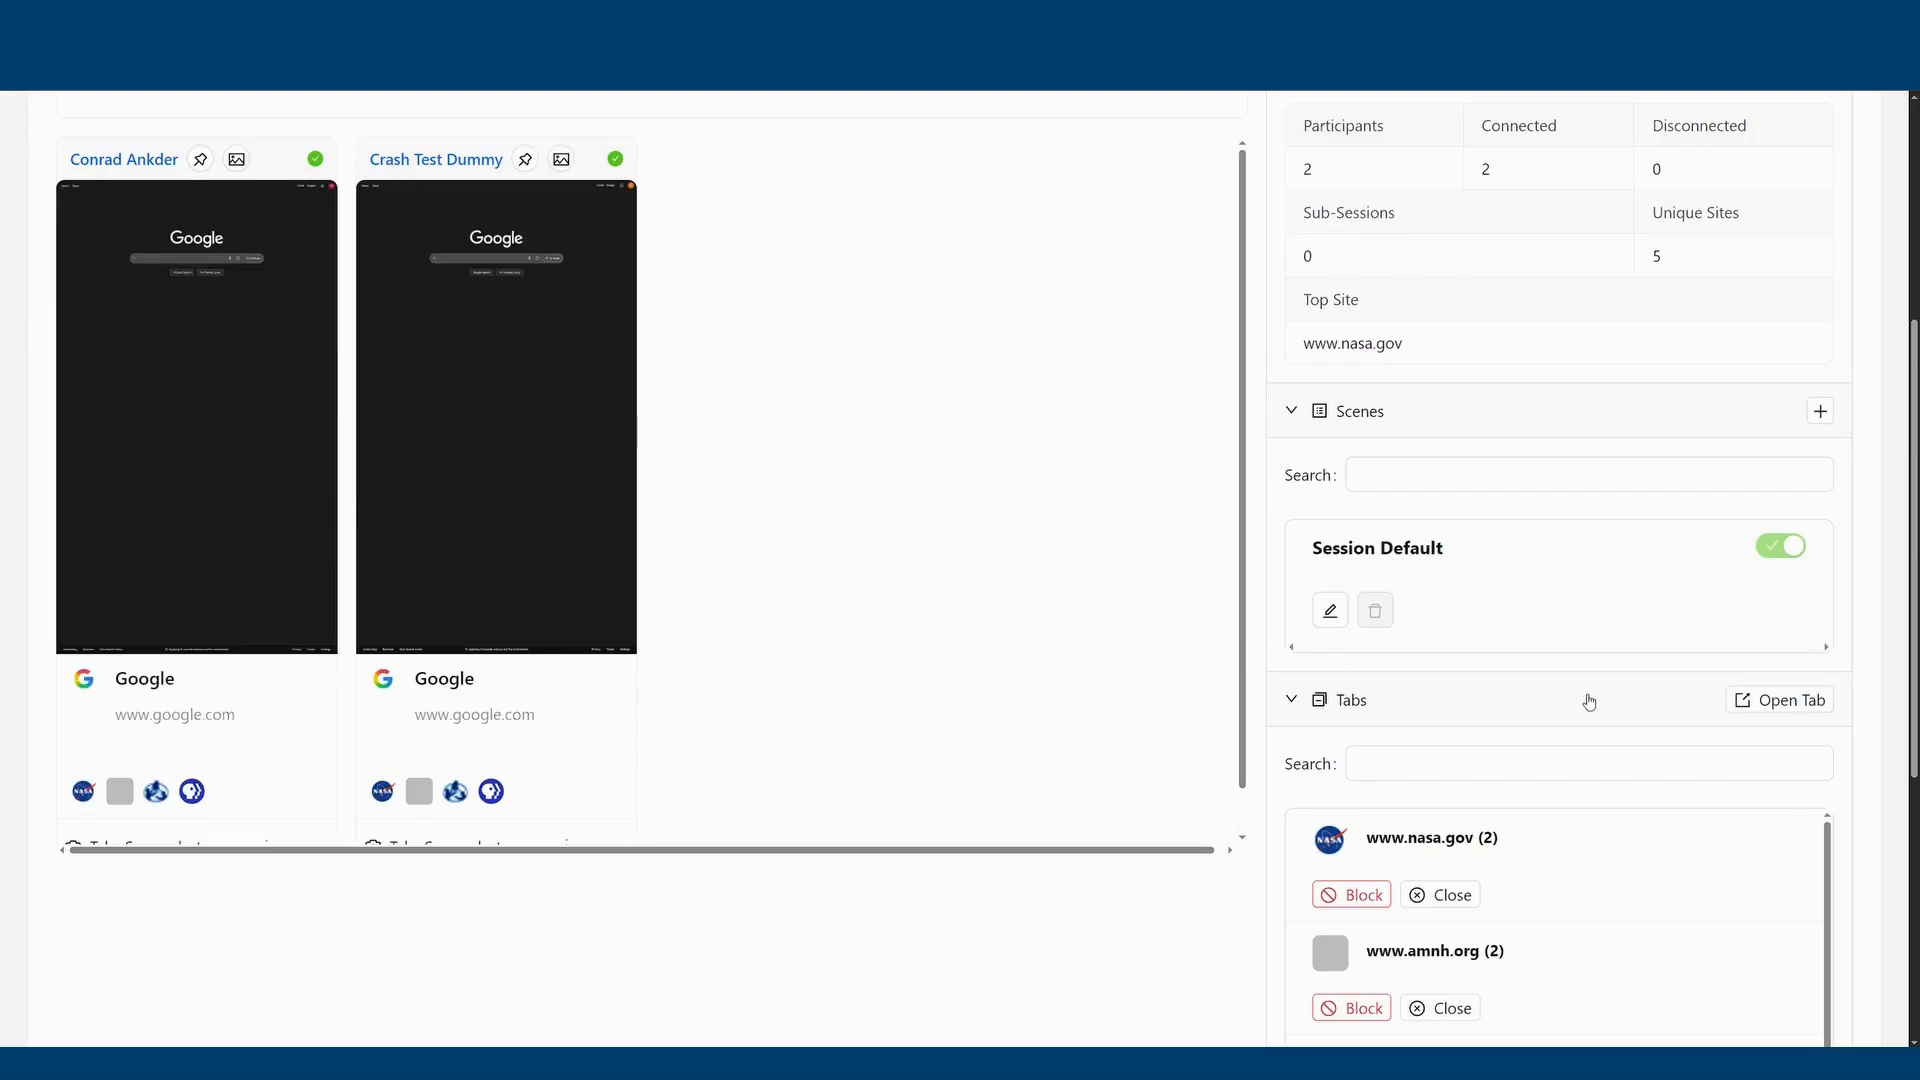
scroll(1087, 608, up, 2)
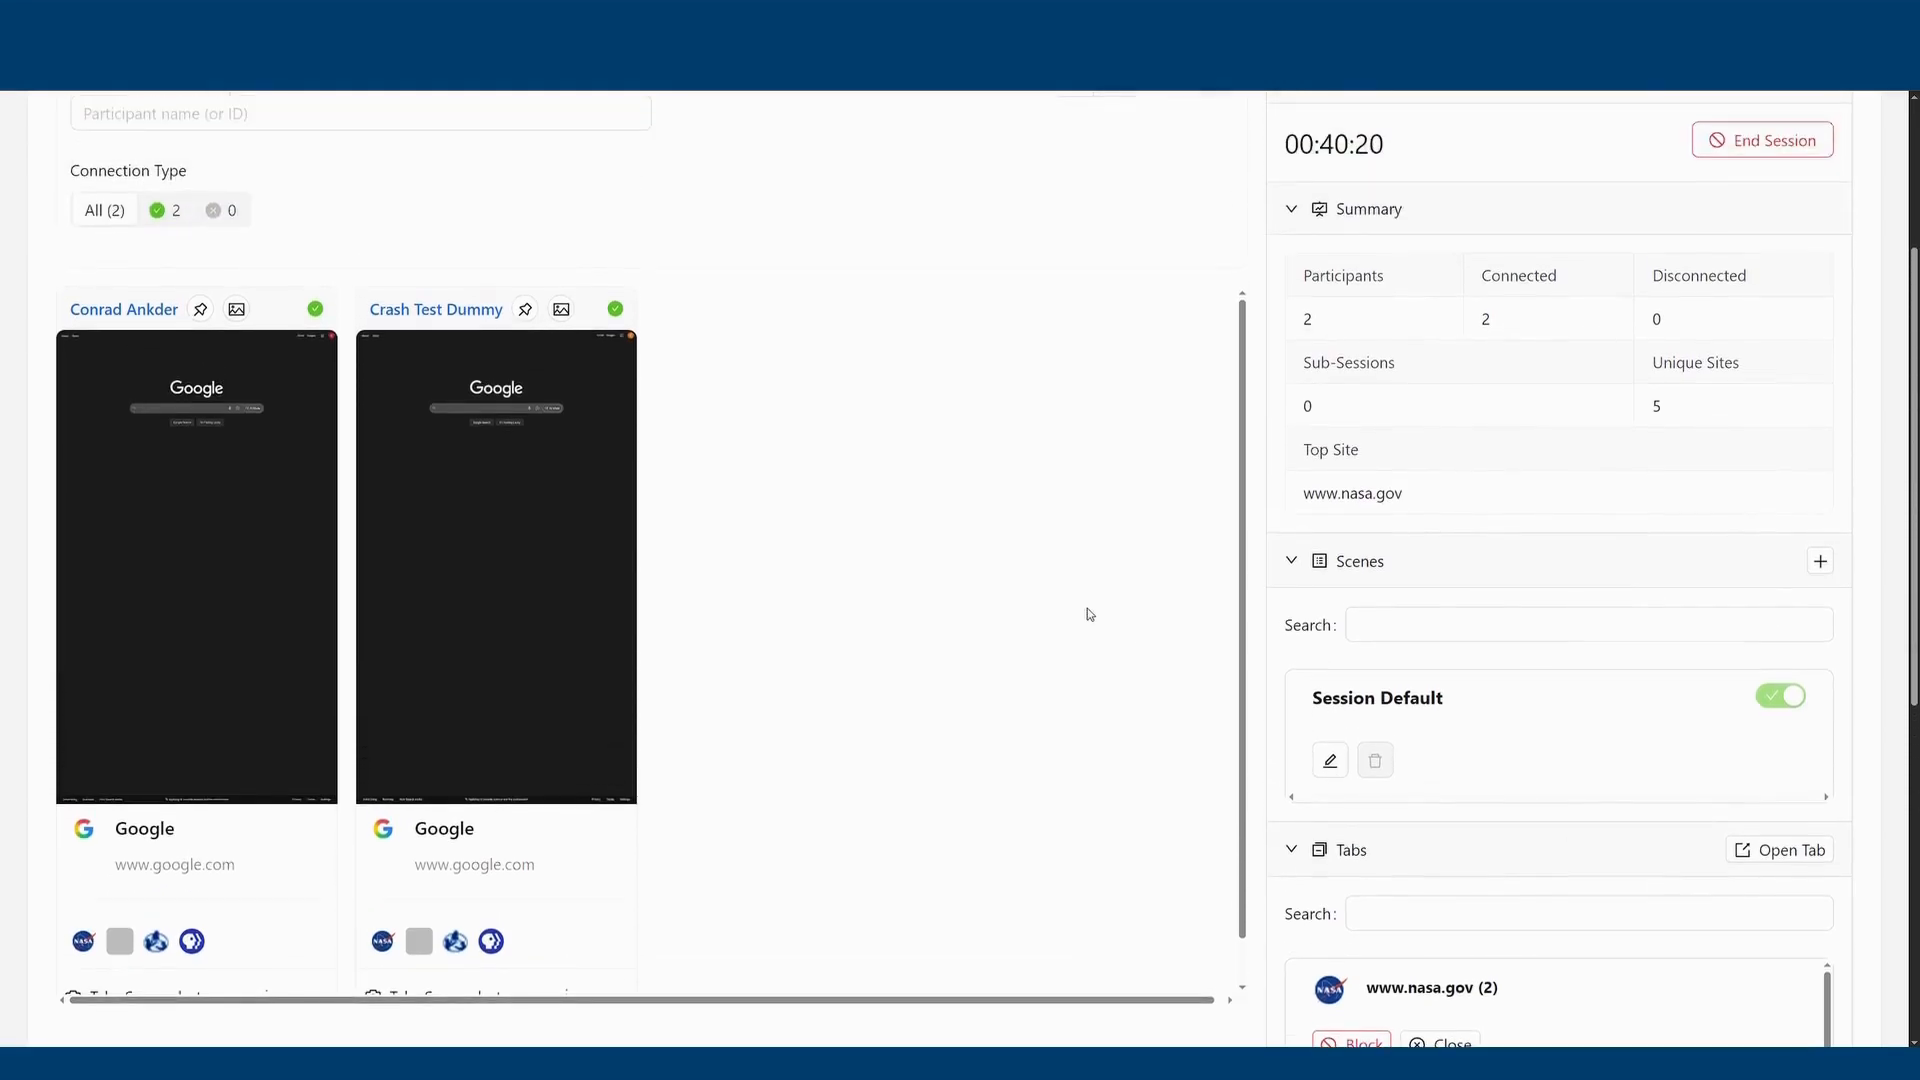